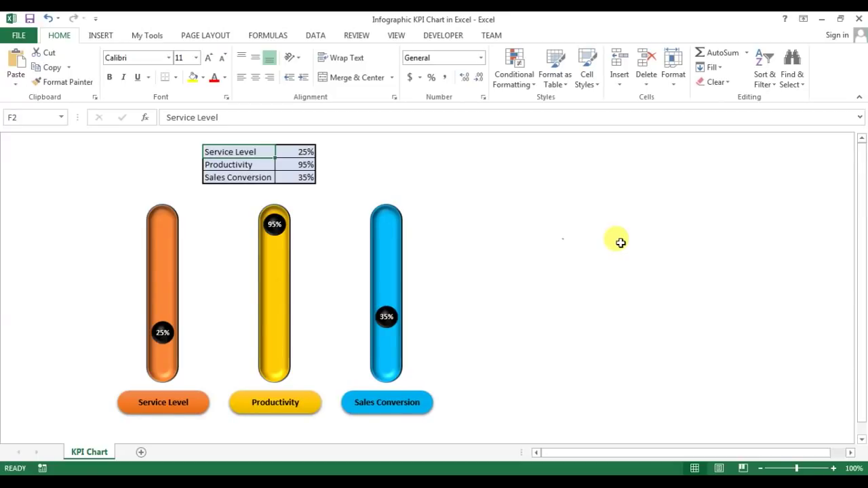
Set the KPI table's values to 95% for Service Level, 65% for Productivity and 55% for Sales Conversion
mouse_move(227, 148)
mouse_down()
mouse_move(314, 163)
mouse_move(314, 175)
mouse_up()
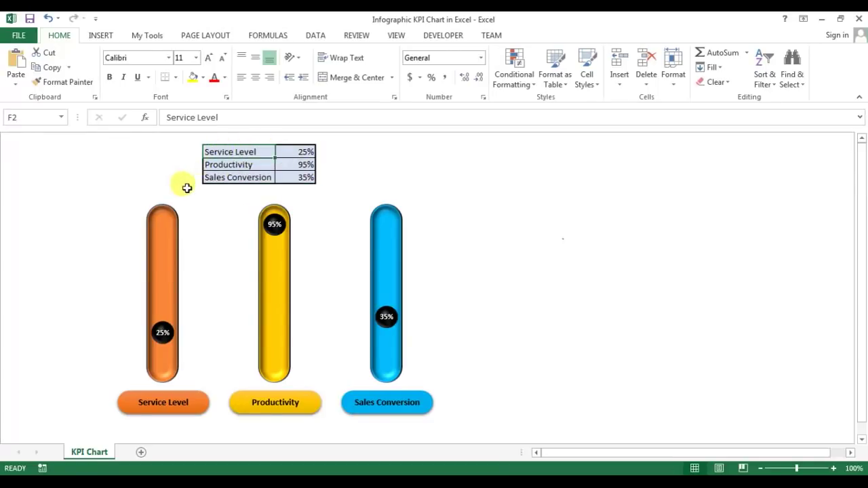
click(309, 151)
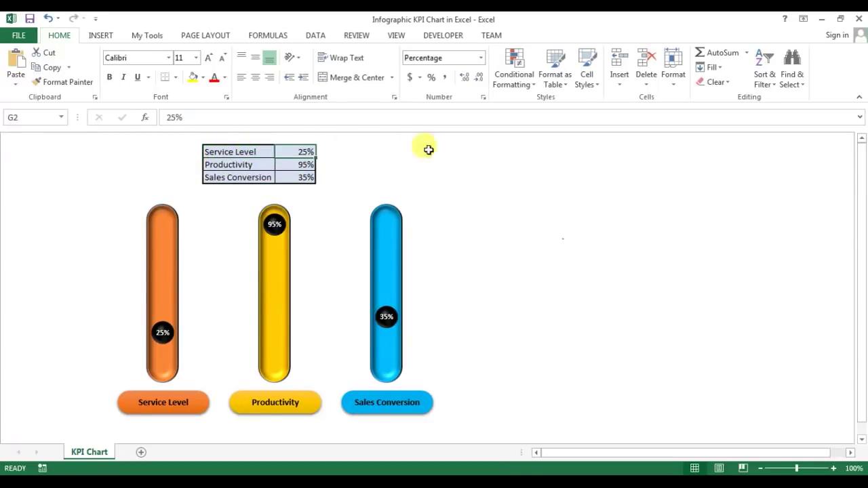
text(9)
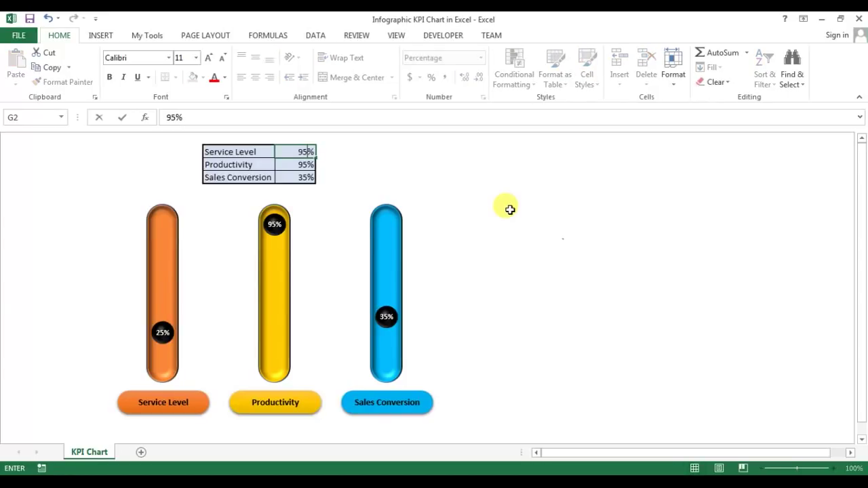
text(5)
key(Return)
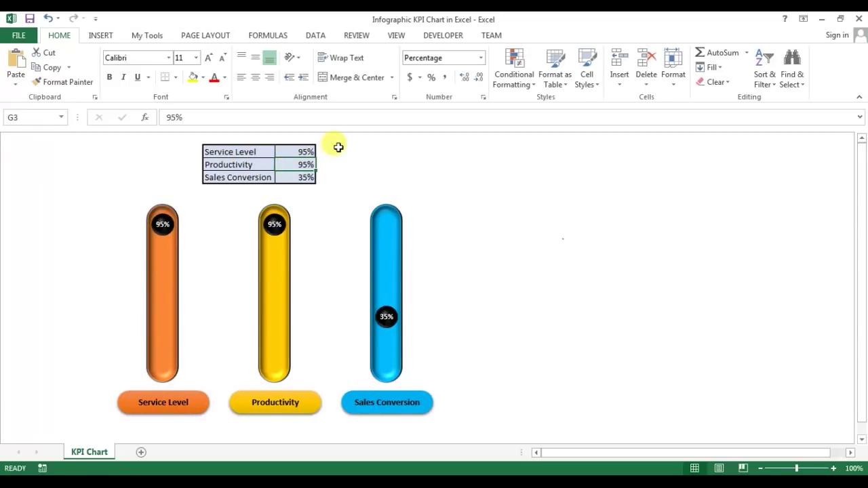
text(65)
key(Return)
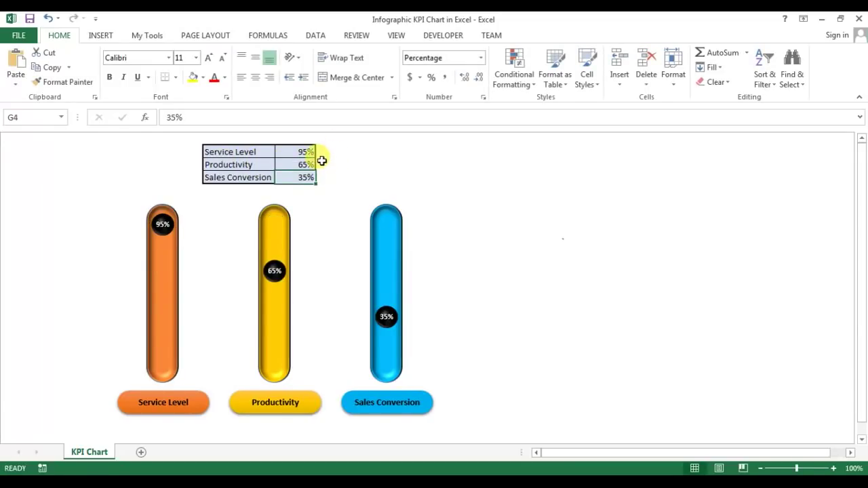
text(55)
key(Return)
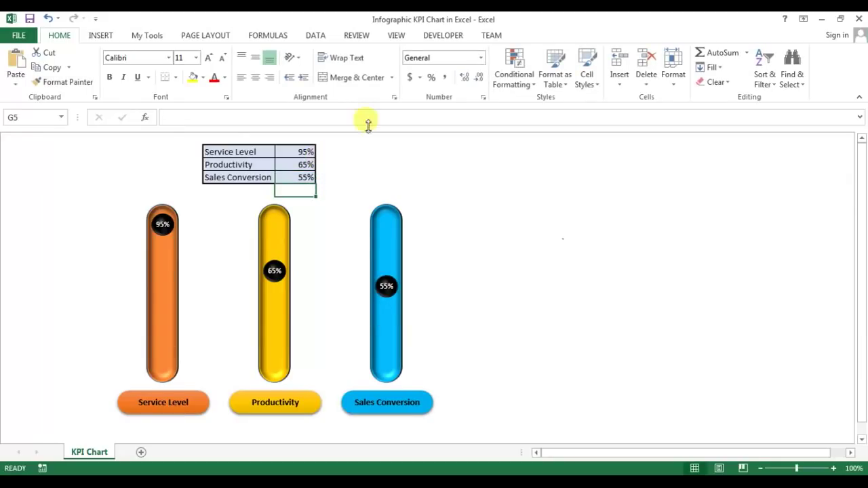
click(261, 151)
drag(279, 158, 302, 177)
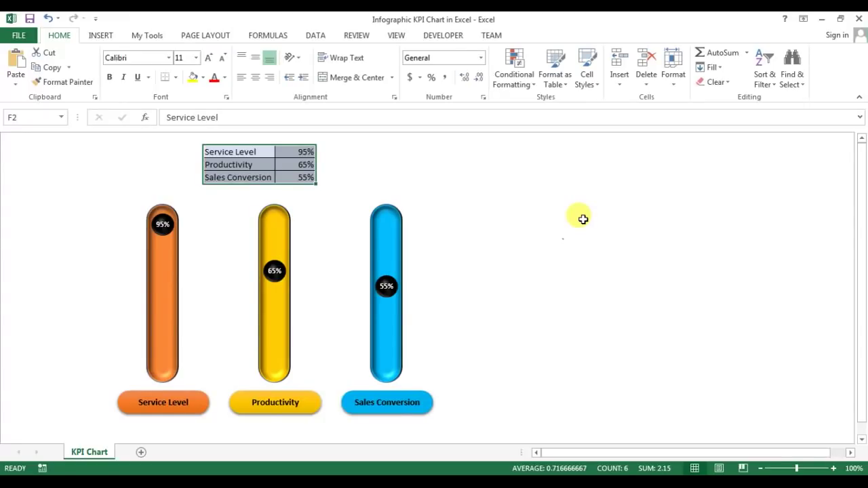
click(245, 150)
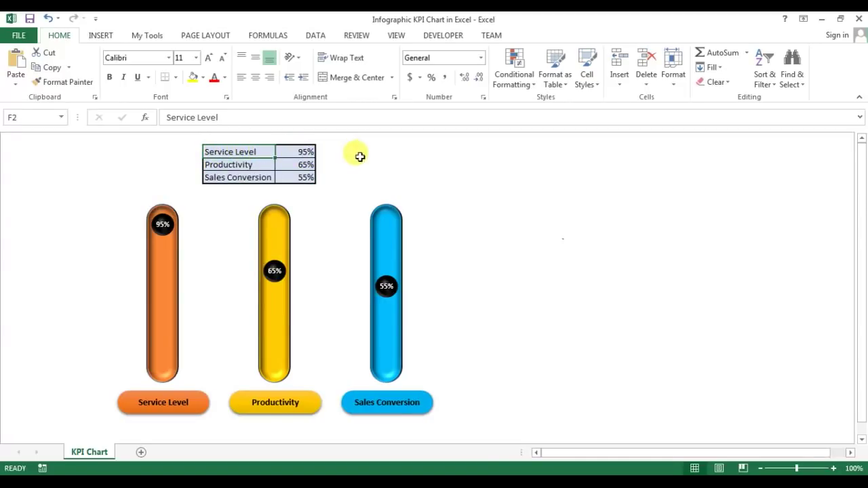
click(306, 154)
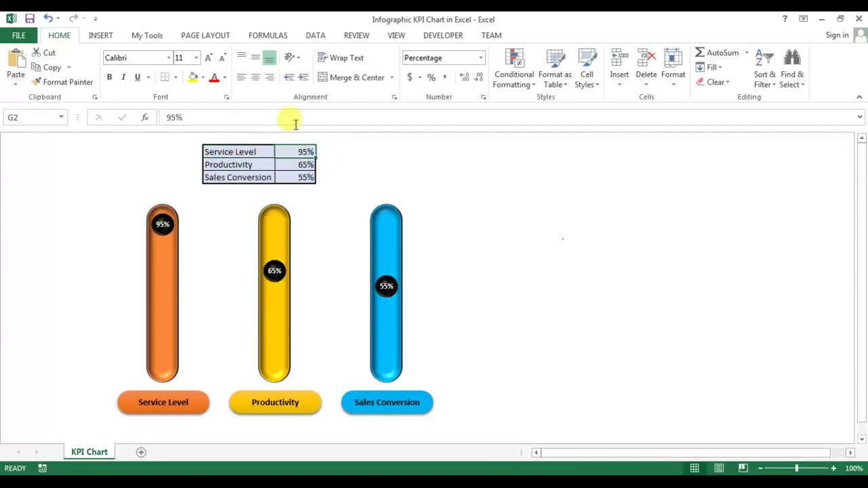
Copy the KPI table F2:G4 to cell G1 of a new sheet and fit column G to its labels
drag(228, 151, 305, 178)
key(ctrl+c)
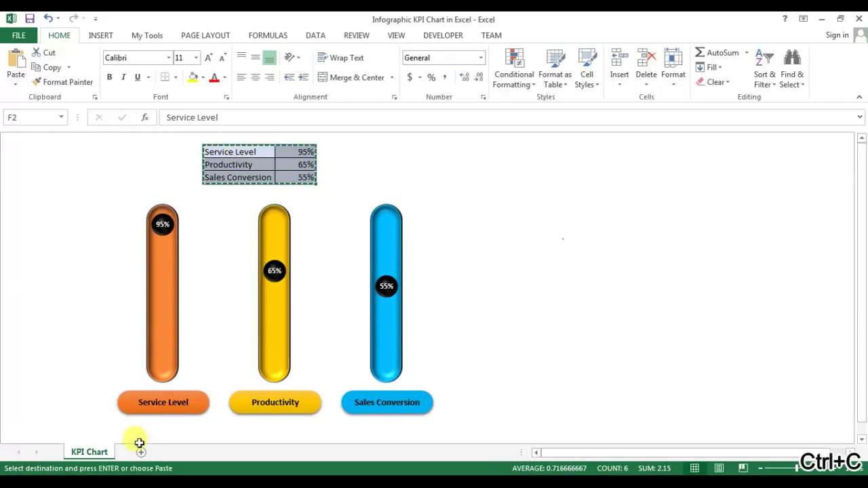
click(141, 453)
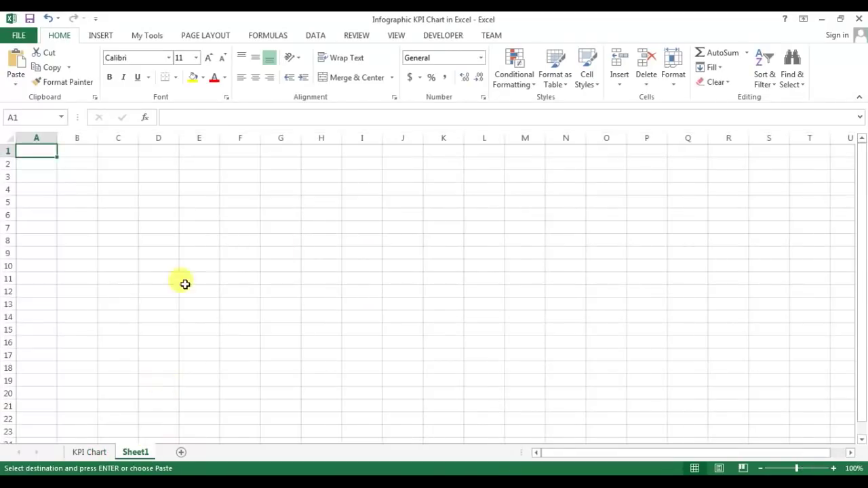
click(280, 151)
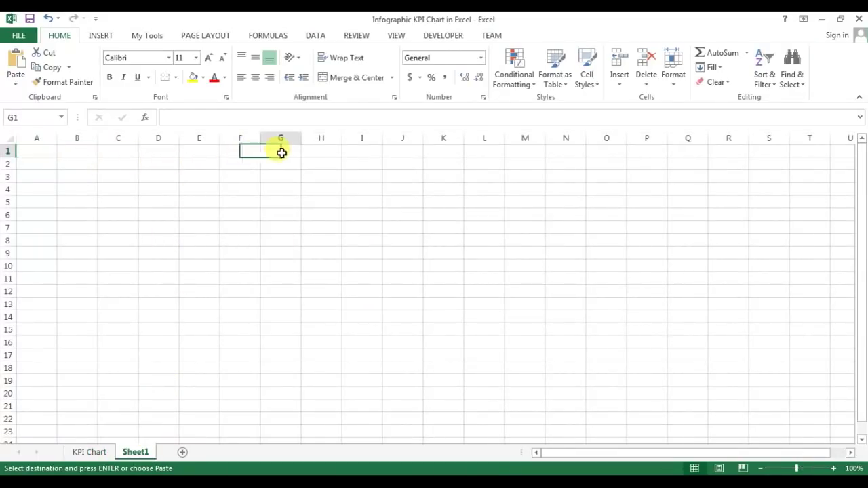
key(ctrl+v)
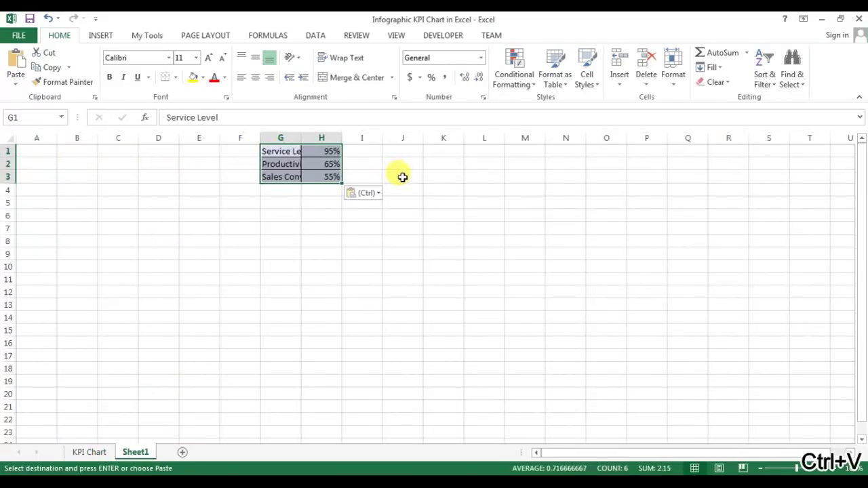
double_click(301, 138)
Insert a 3-D bubble chart from the Service Level row G1:H1 and place it below the table
drag(358, 149, 373, 150)
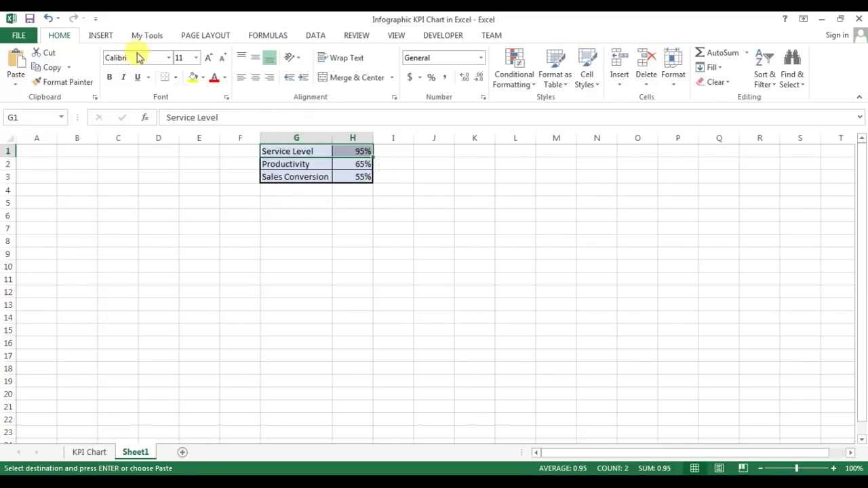
click(100, 36)
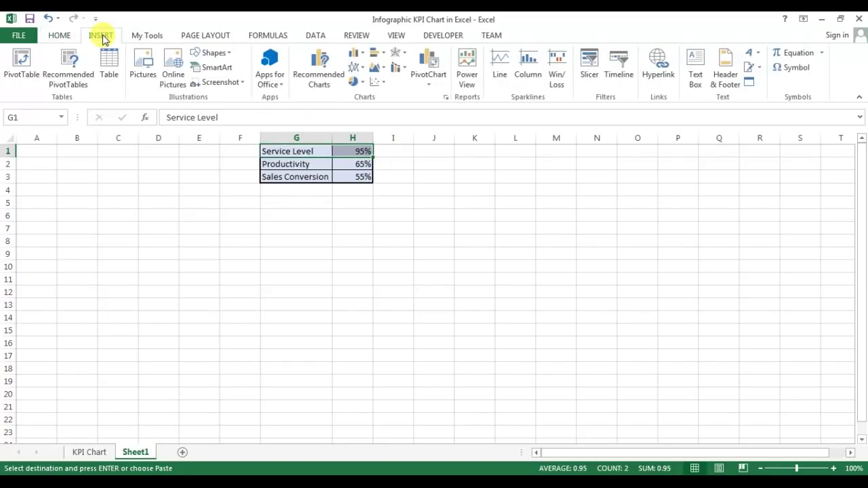
click(379, 82)
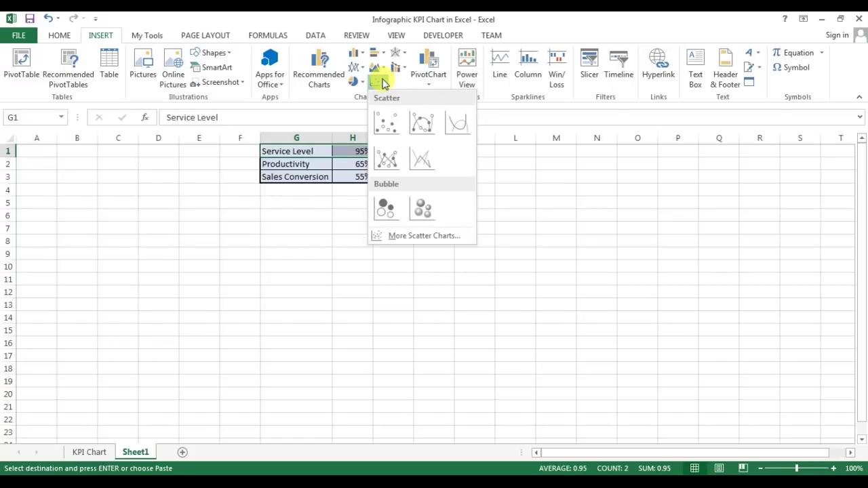
click(419, 209)
drag(379, 208, 291, 217)
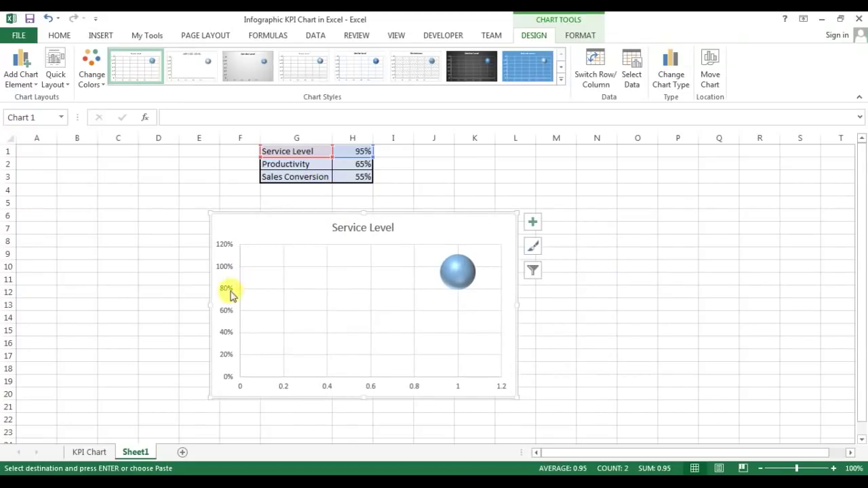
Set the chart's vertical axis bounds to a minimum of -0.1 and a maximum of 1.1
click(223, 291)
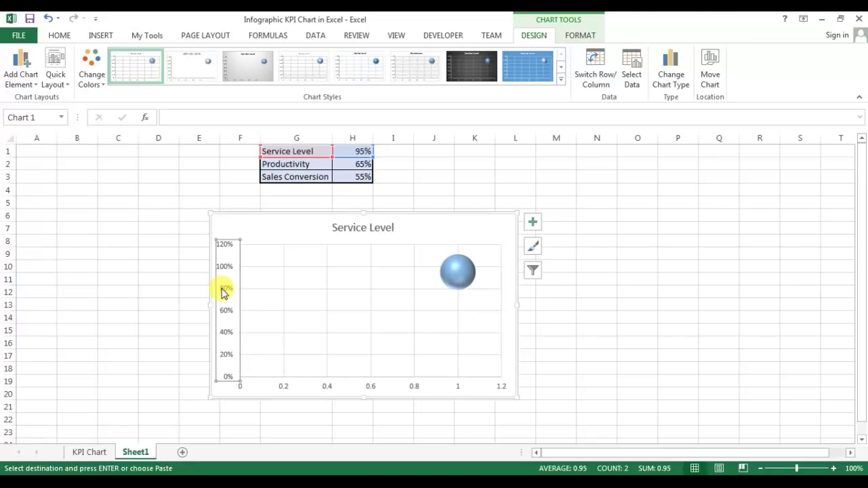
right_click(223, 291)
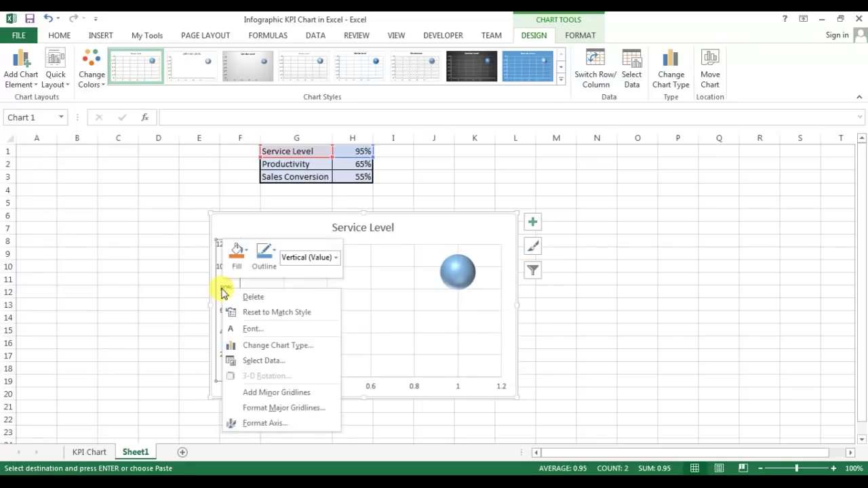
click(260, 423)
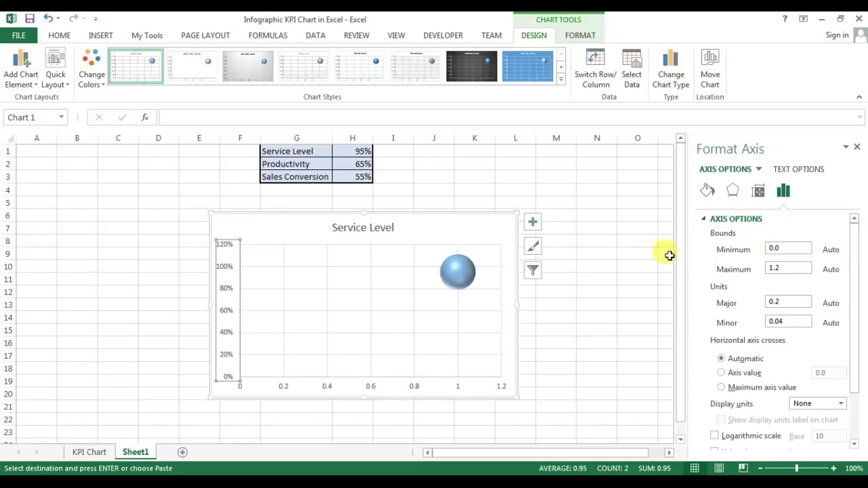
drag(786, 252, 748, 250)
text(-)
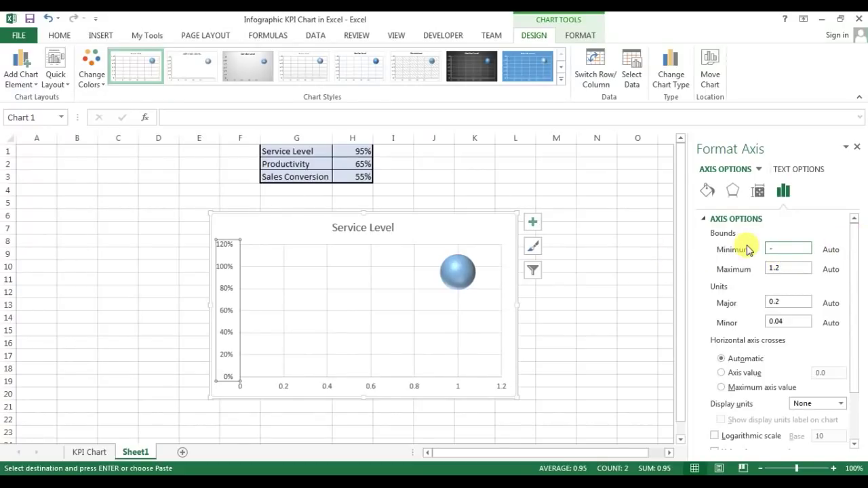
text(0.1)
click(785, 268)
drag(771, 268, 795, 268)
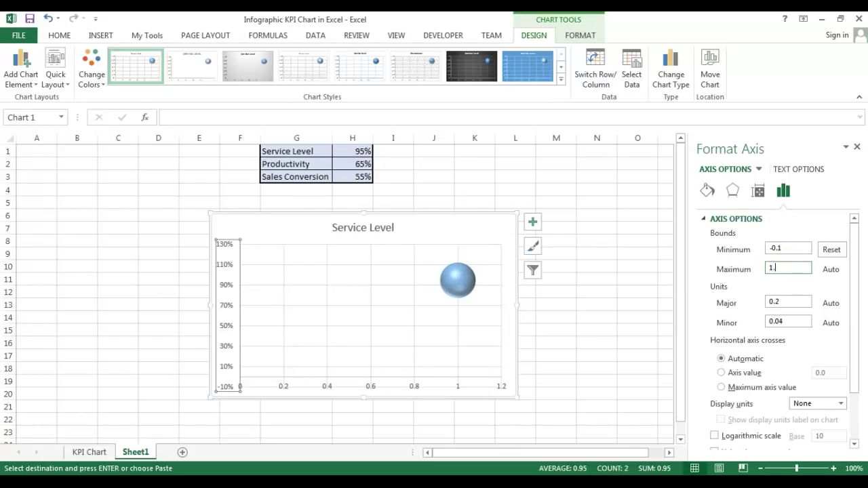
text(1.1)
Set the vertical axis major unit to 0.1 and close the axis formatting options
click(791, 299)
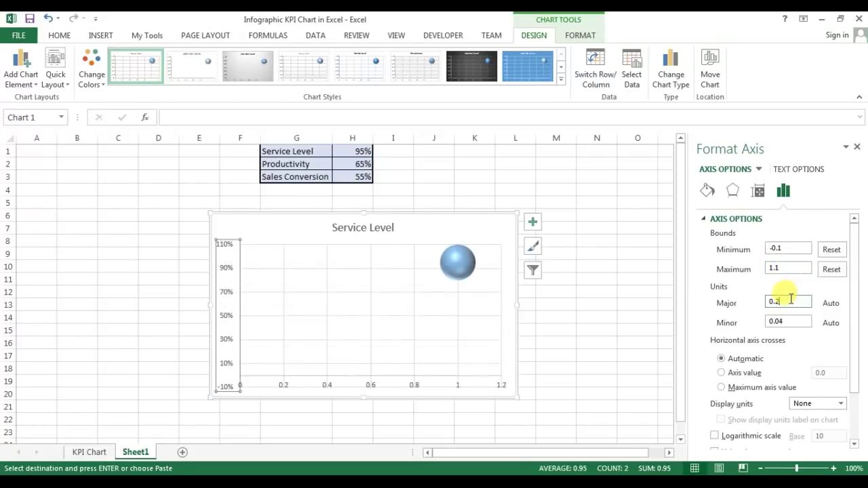
key(BackSpace)
text(1)
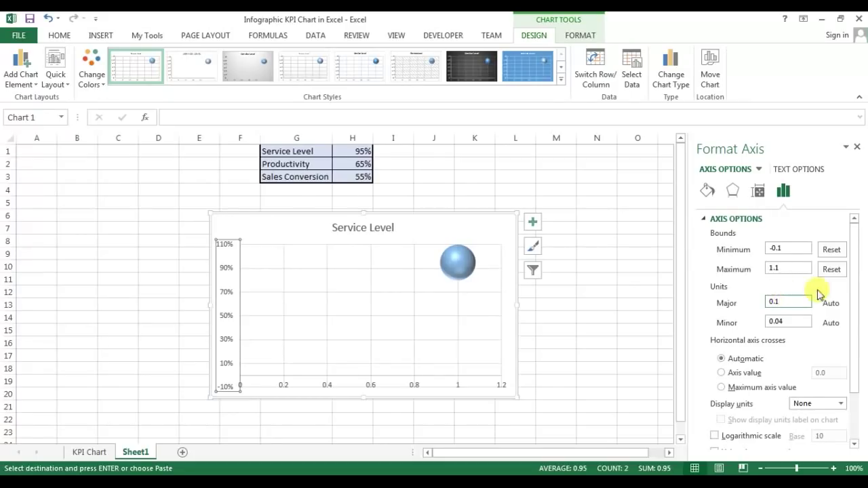
click(801, 268)
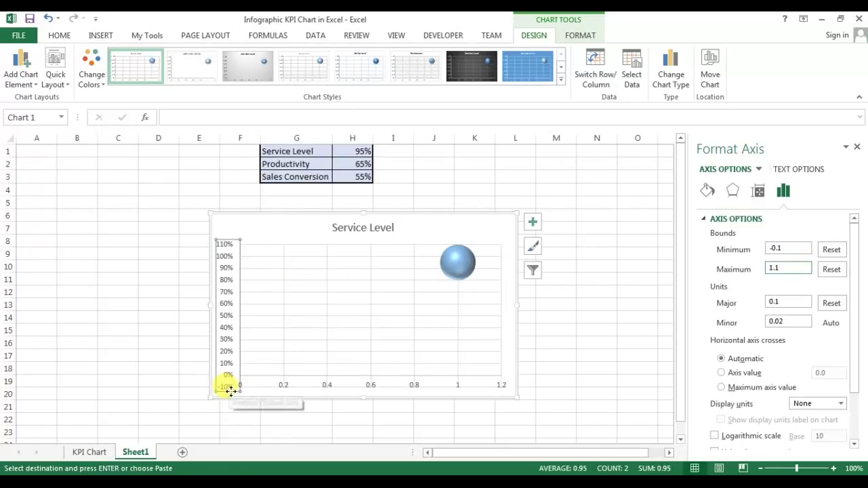
click(859, 147)
Narrow the Service Level chart to a tall, slim shape and place it around columns I to K, starting at row 7
drag(481, 264, 504, 265)
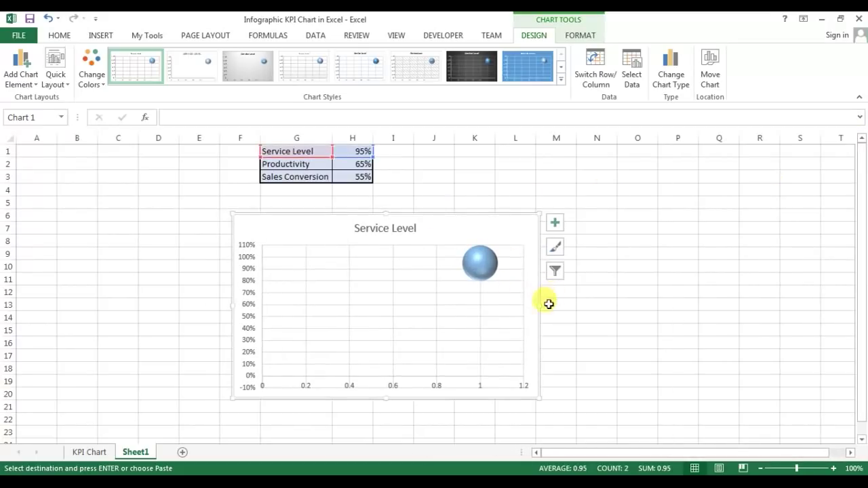
drag(538, 306, 341, 309)
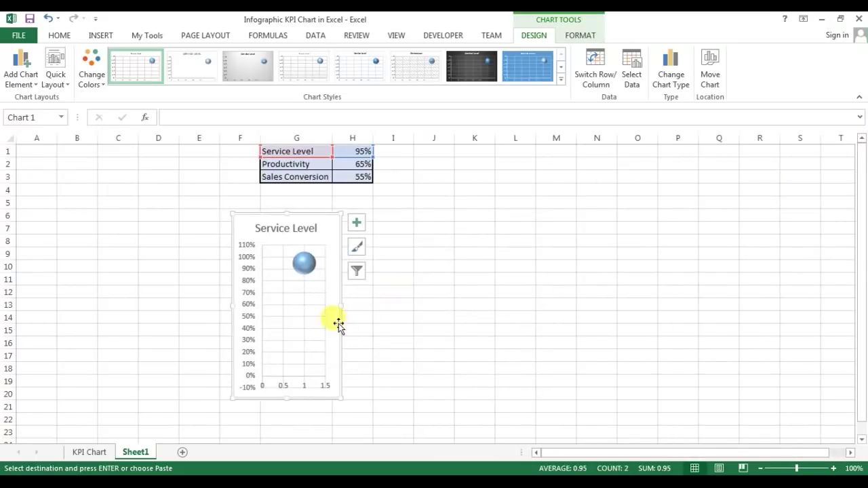
drag(229, 307, 242, 305)
drag(320, 211, 476, 227)
click(432, 179)
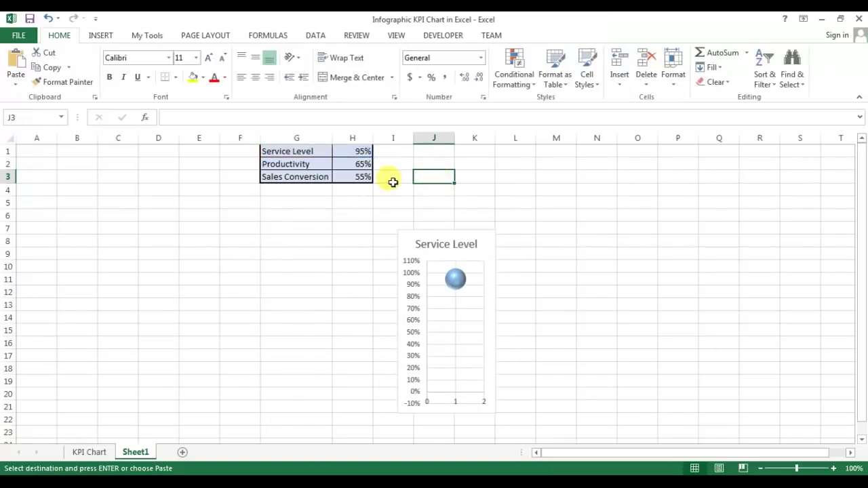
Set the Service Level value in H1 to 100% to test the bubble at the upper end
click(357, 150)
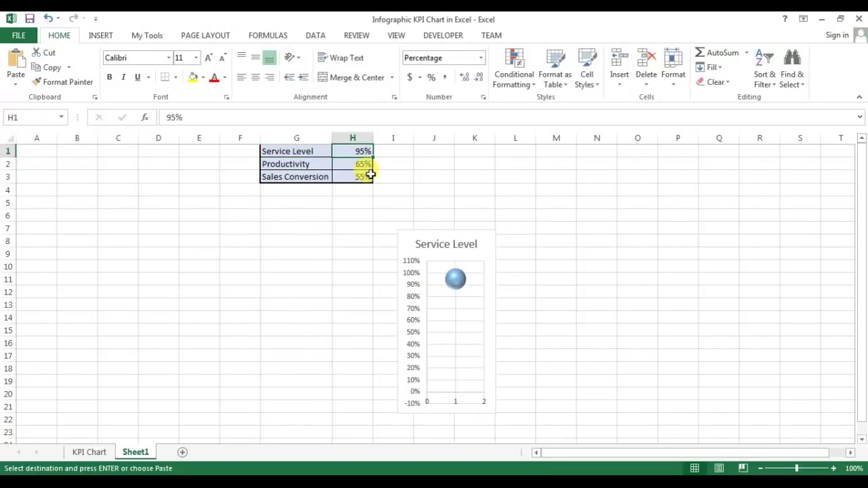
text(100)
key(Return)
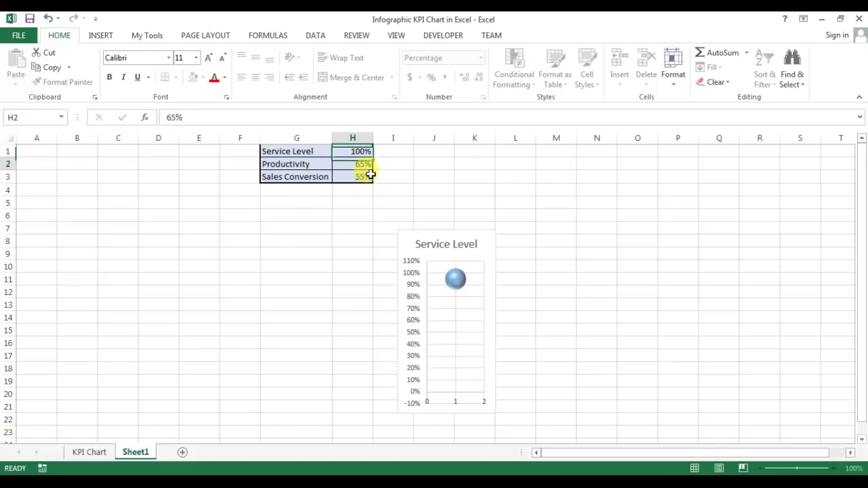
Try a vertical axis maximum of 1.0 on the bubble chart and restore the maximum to 1.1
double_click(412, 291)
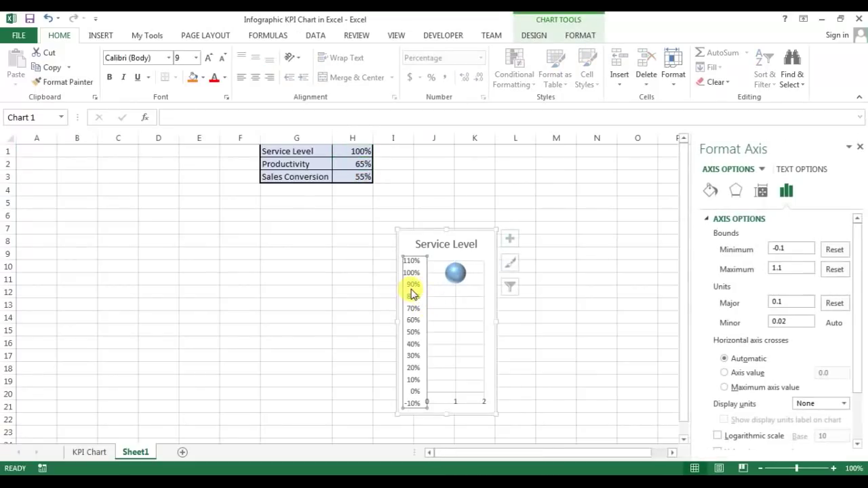
drag(780, 267, 727, 272)
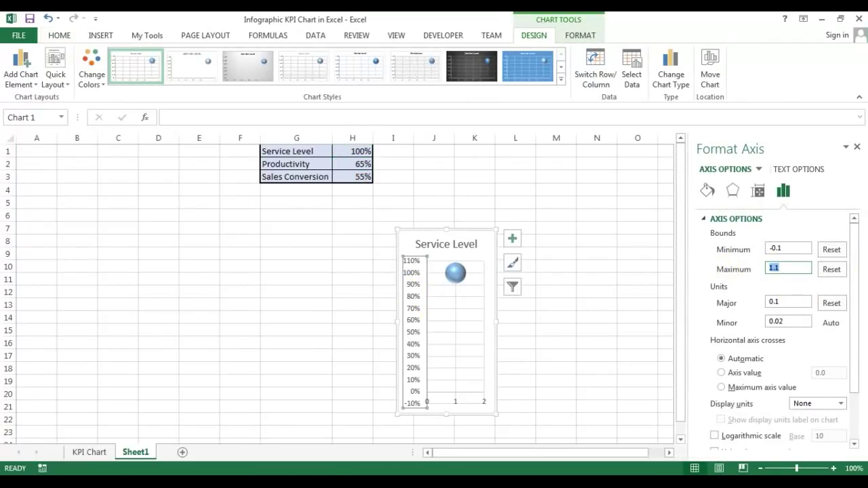
text(1)
click(776, 249)
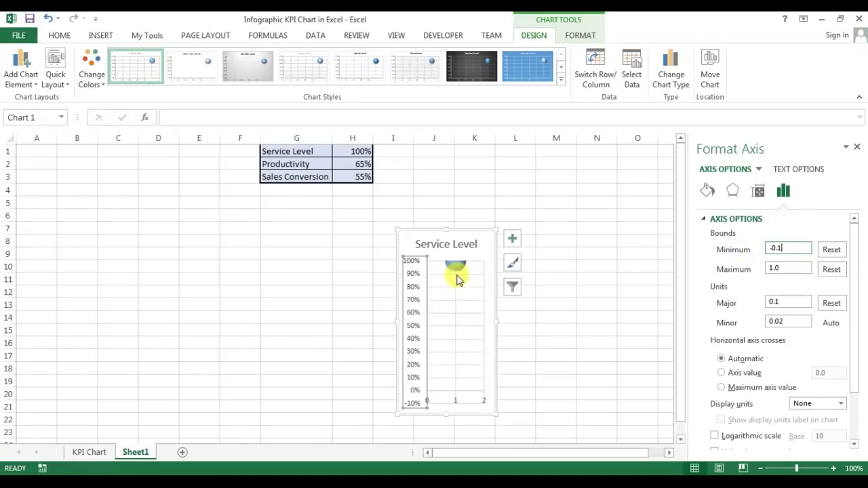
click(804, 247)
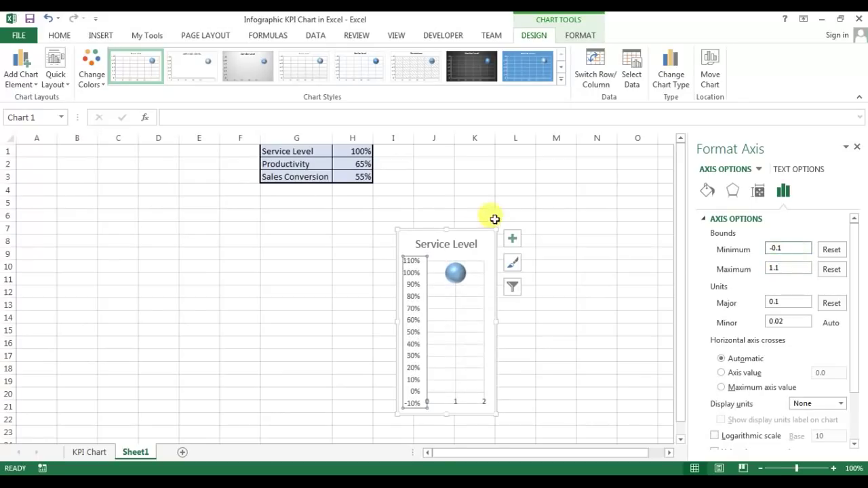
Set the Service Level value in H1 to 0% to test the bubble at the lower end
click(358, 151)
text(0)
key(Return)
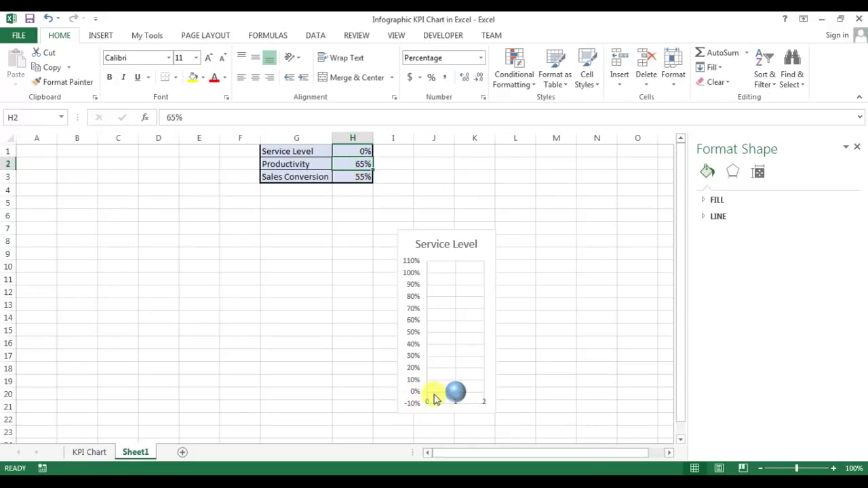
Try a vertical axis minimum of 0 on the bubble chart and restore the minimum to -0.1
click(411, 385)
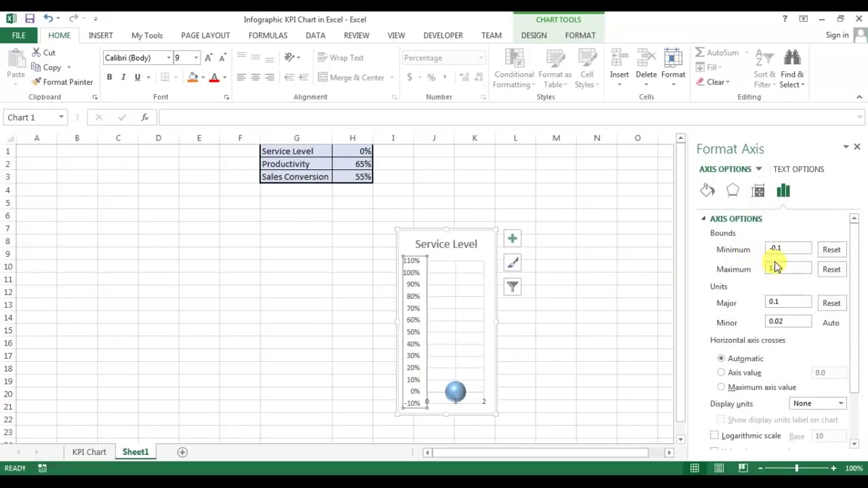
drag(784, 248, 726, 250)
text(0)
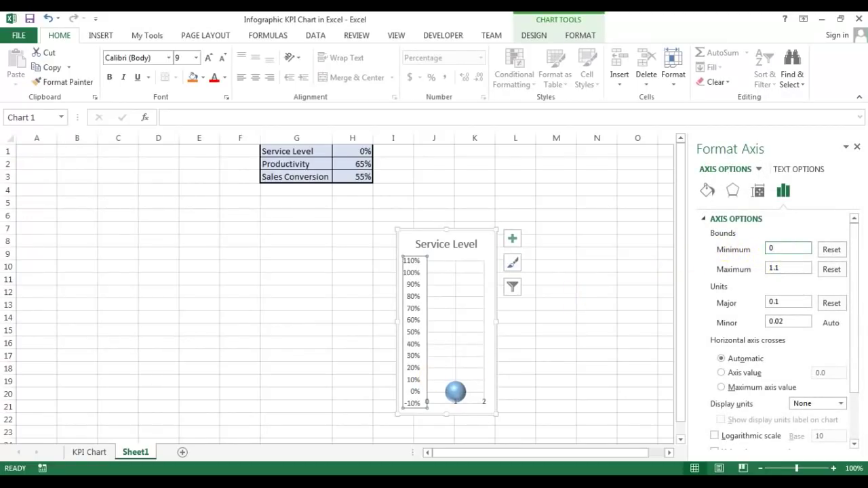
key(Return)
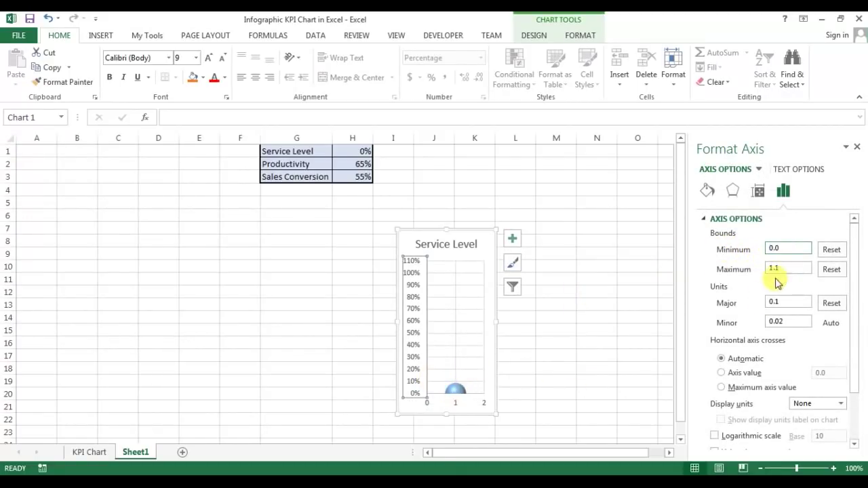
click(791, 248)
key(BackSpace)
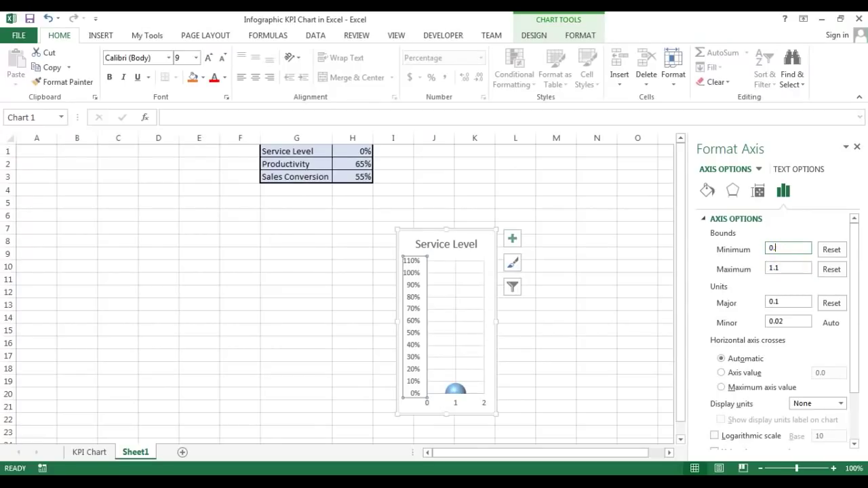
drag(791, 248, 771, 249)
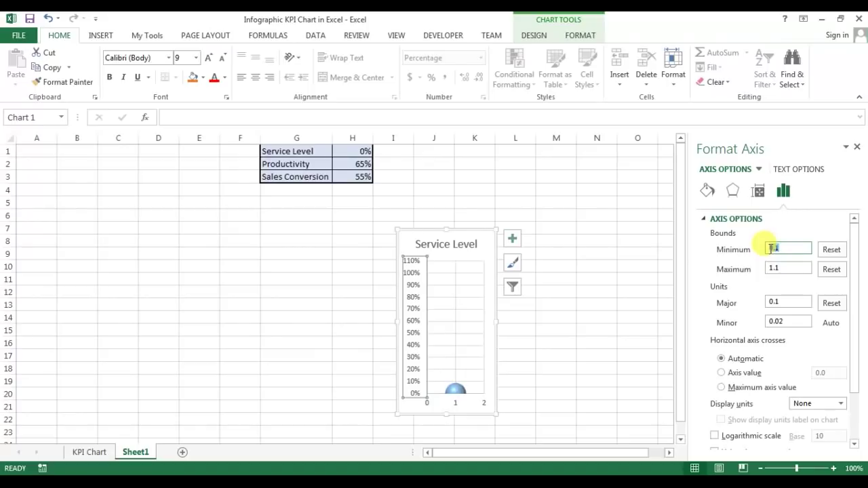
text(-)
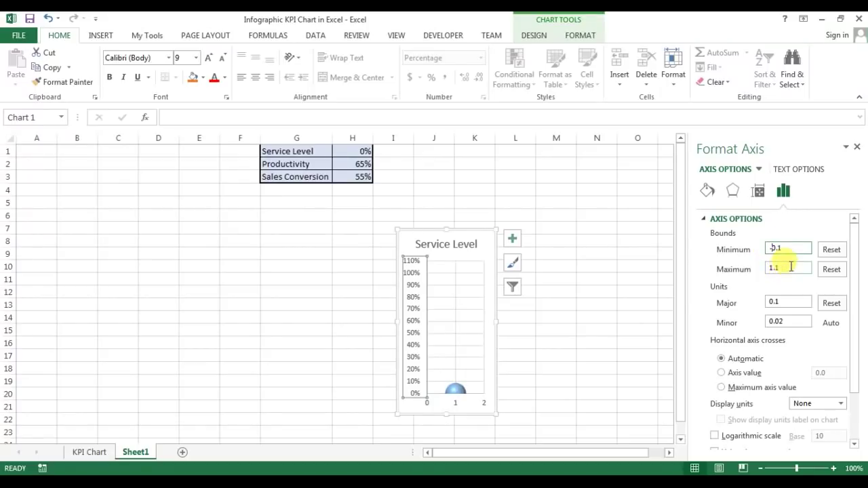
click(786, 268)
click(857, 148)
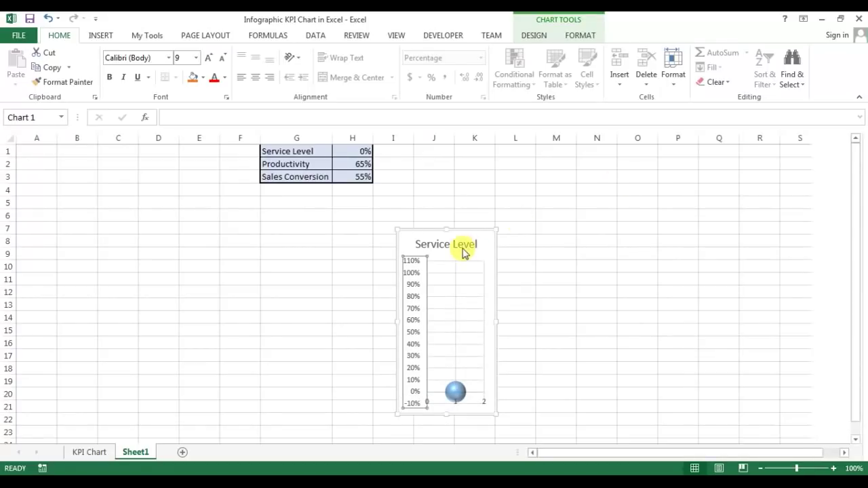
Remove the axes, chart title and gridlines from the Service Level bubble chart
click(512, 239)
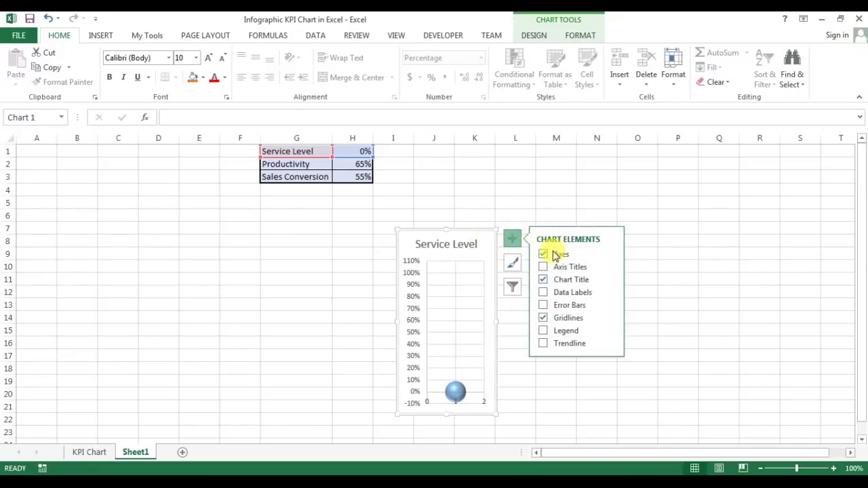
click(543, 255)
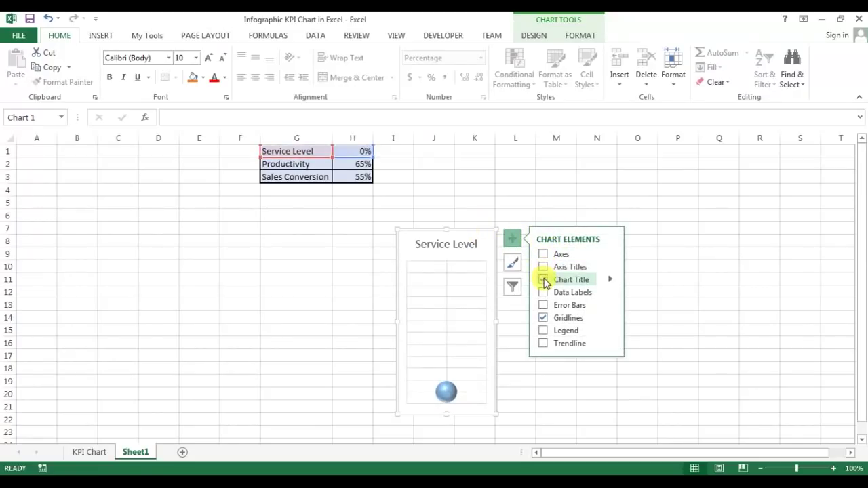
click(543, 280)
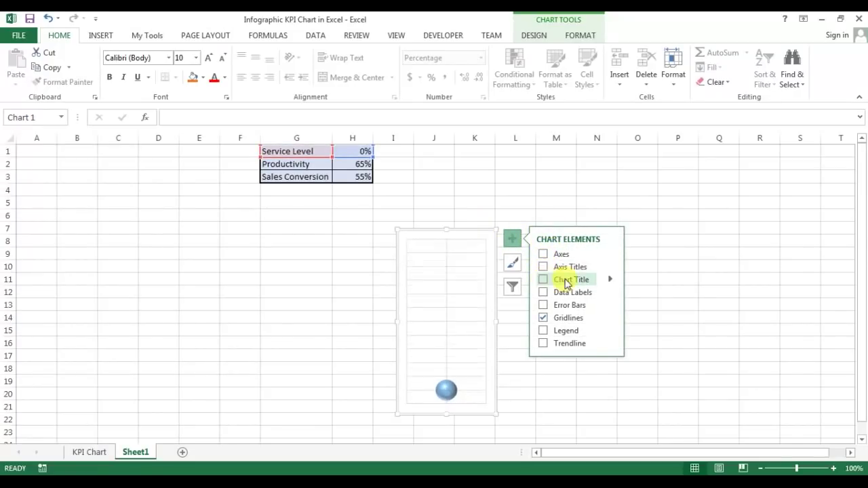
click(543, 318)
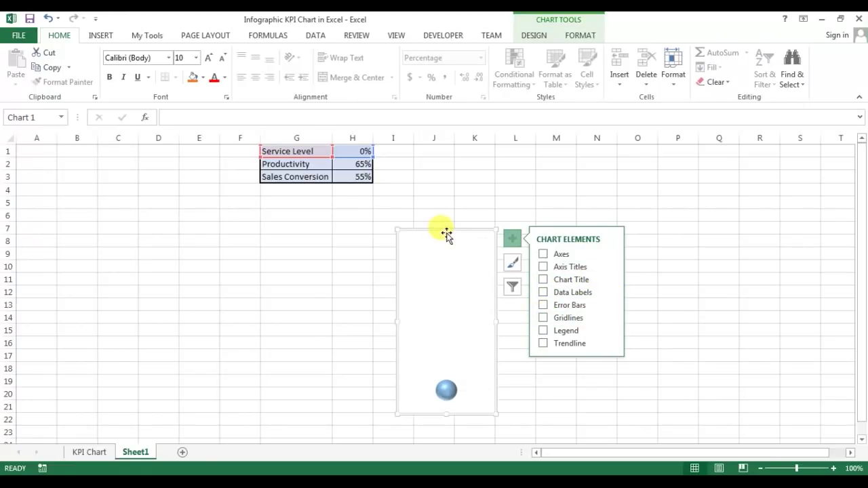
Move the bubble chart below the data table around columns G to I, try enlarging it, and undo the enlargement
drag(403, 233, 287, 212)
drag(383, 393, 400, 411)
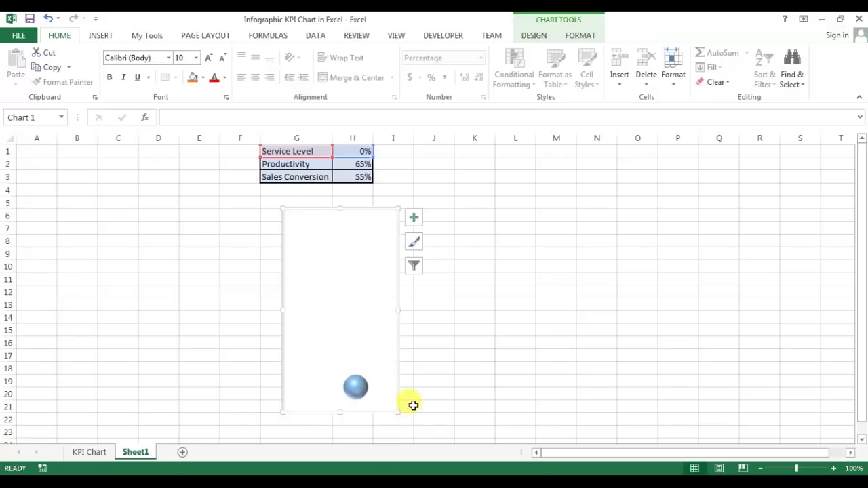
key(ctrl+z)
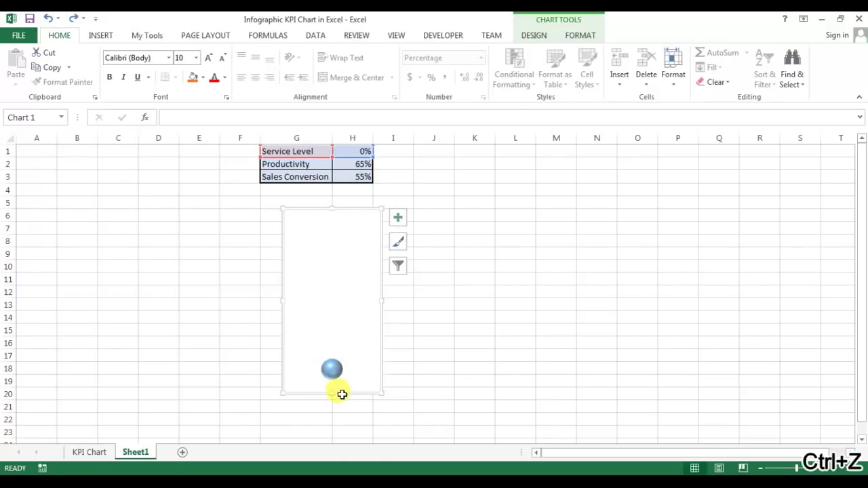
Hide the worksheet gridlines on Sheet1
click(466, 278)
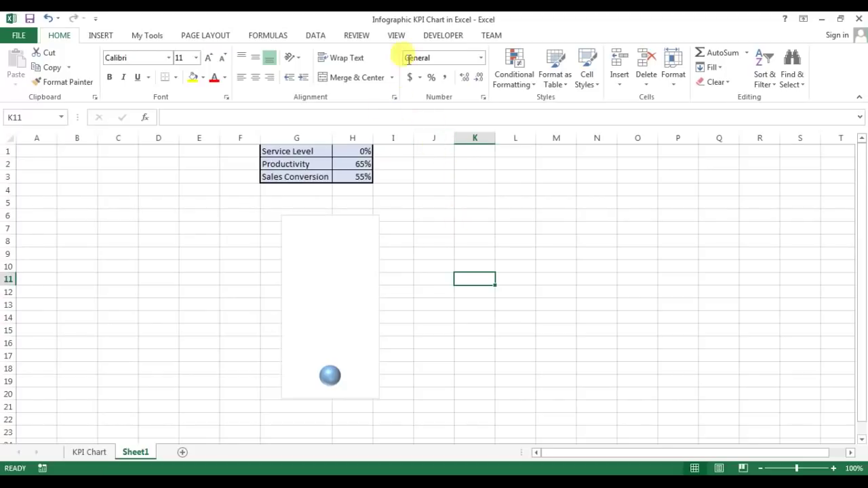
click(400, 37)
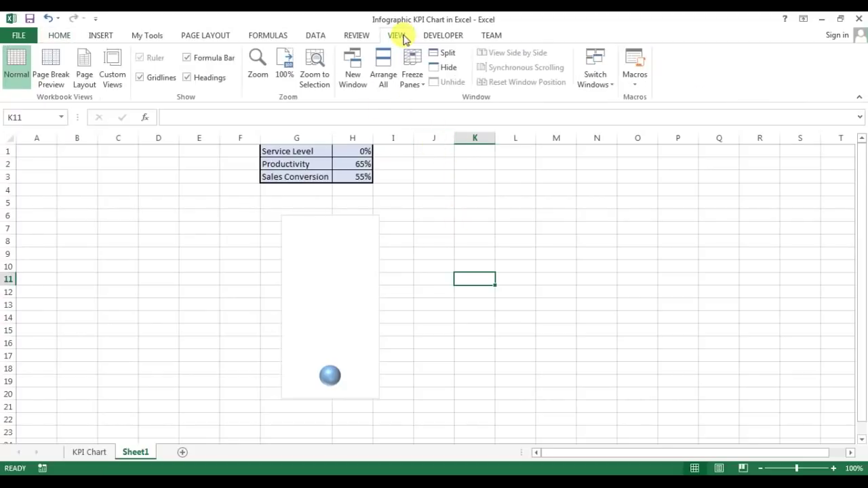
click(162, 80)
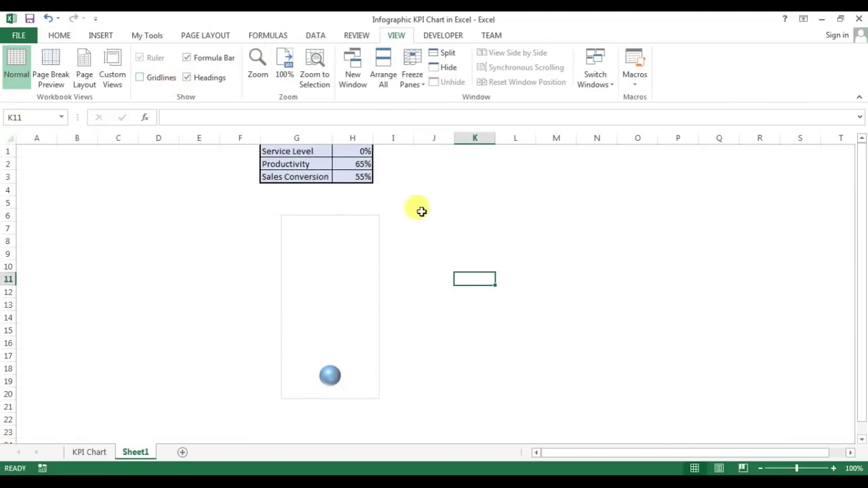
Set the bubble chart area to No Fill and No Outline
click(379, 225)
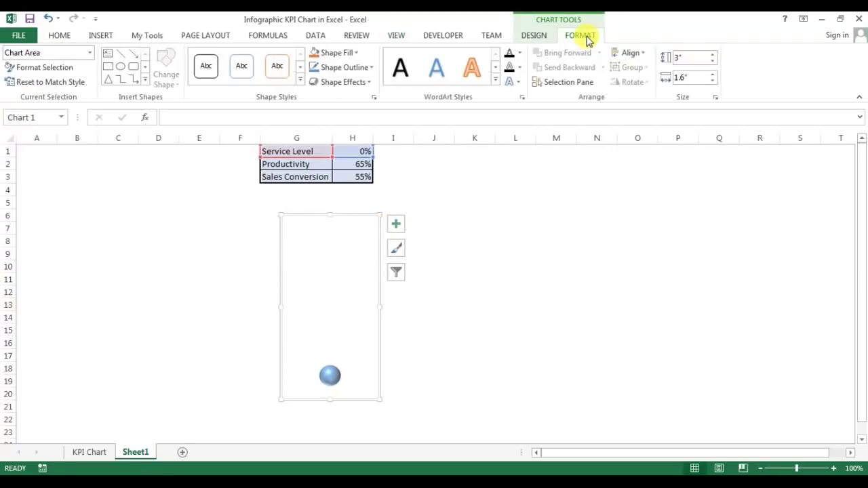
click(353, 53)
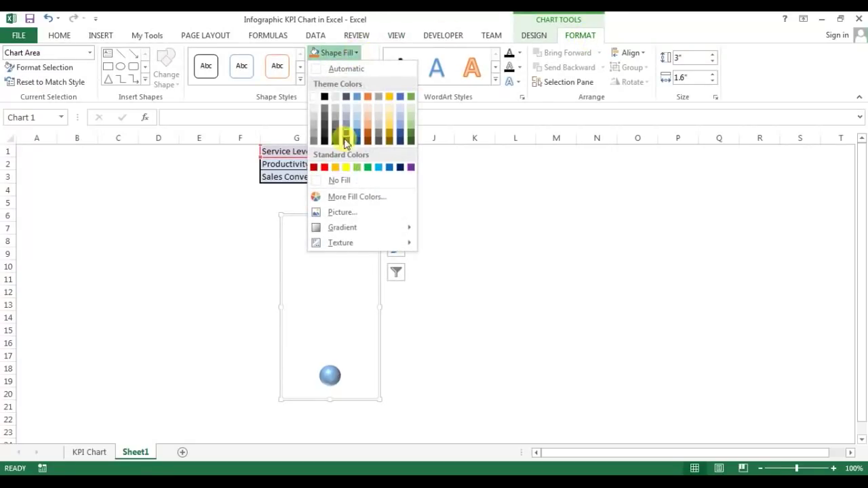
click(335, 179)
click(343, 69)
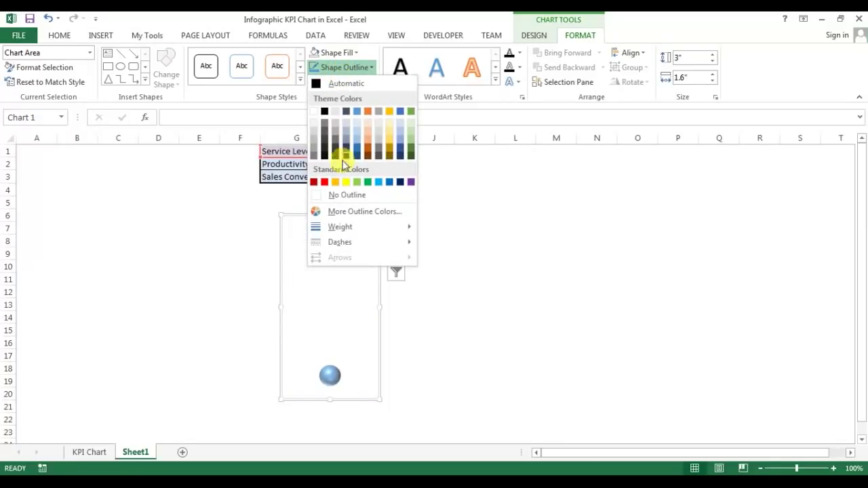
click(343, 194)
click(485, 288)
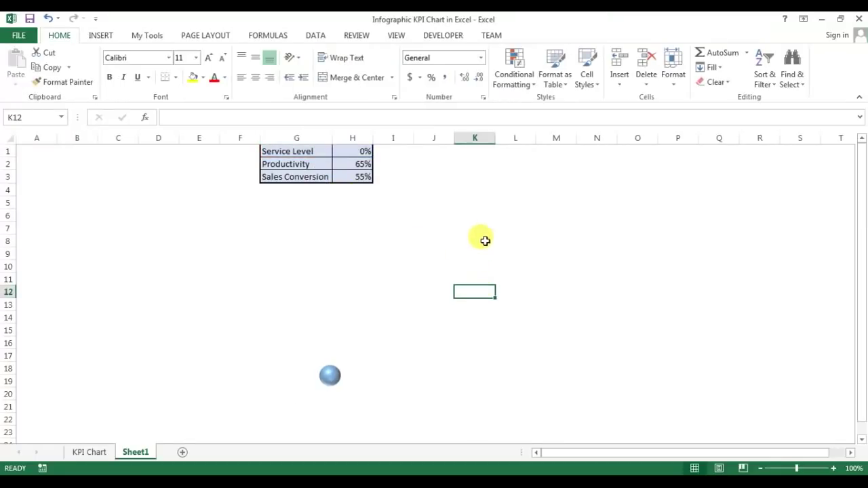
click(372, 291)
click(375, 281)
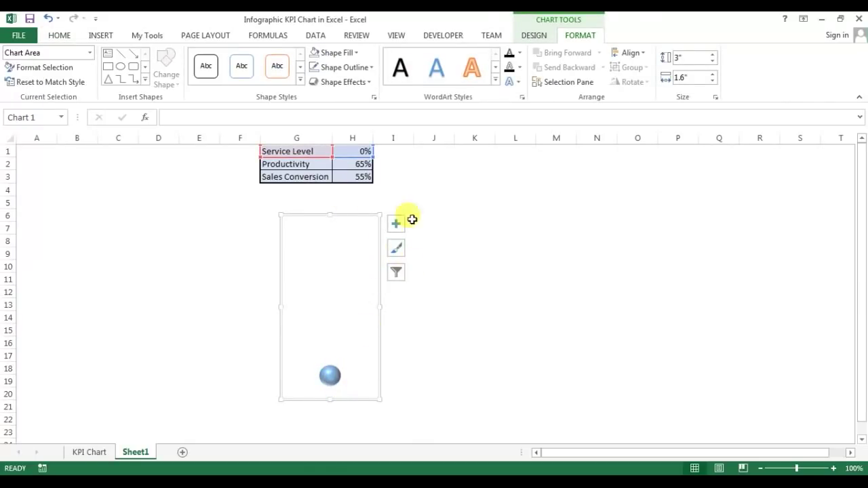
click(499, 242)
Check the finished KPI Chart sheet, and draw a rounded rectangle about 2.63 in tall and 0.52 in wide on Sheet1 around columns J to K
click(100, 35)
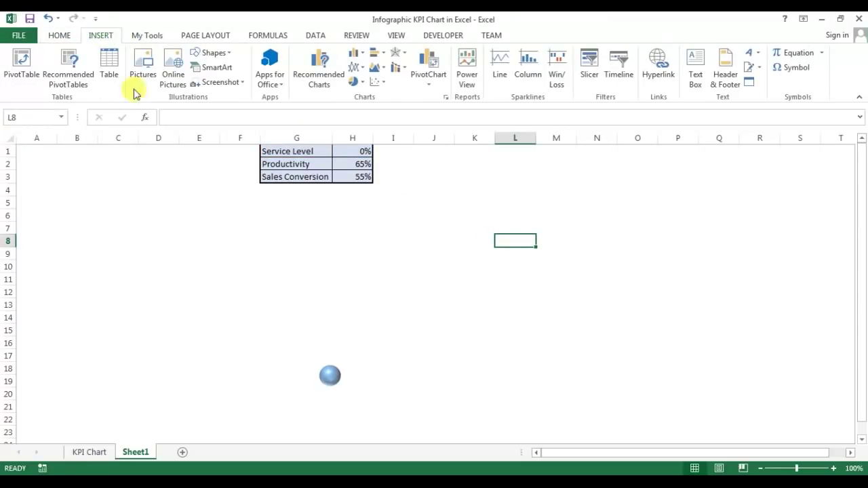
click(89, 452)
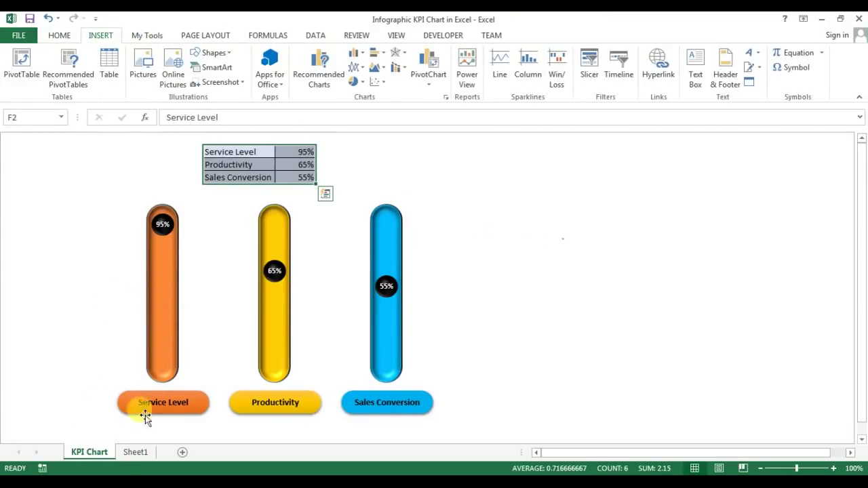
click(137, 452)
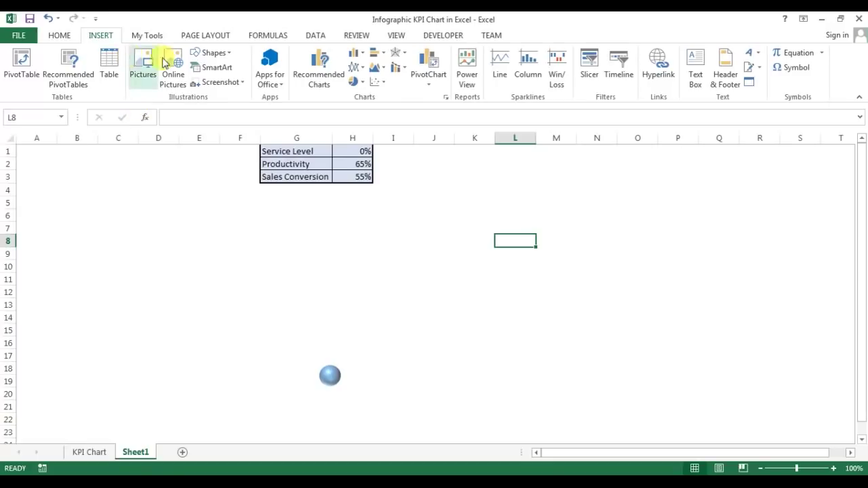
click(231, 58)
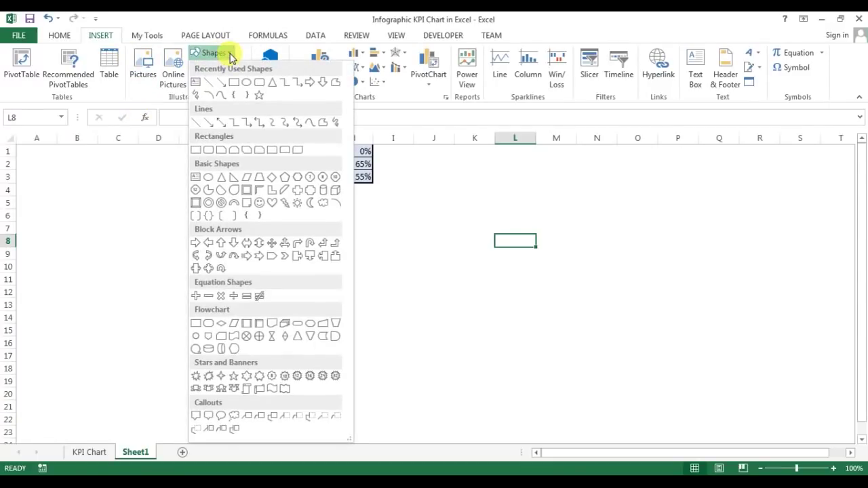
click(211, 150)
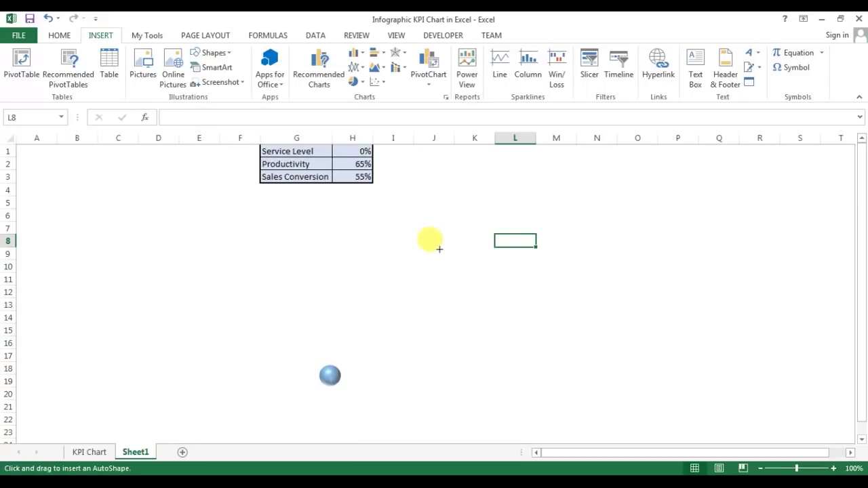
mouse_move(440, 232)
mouse_down()
mouse_move(476, 358)
mouse_move(450, 349)
mouse_move(473, 392)
mouse_up()
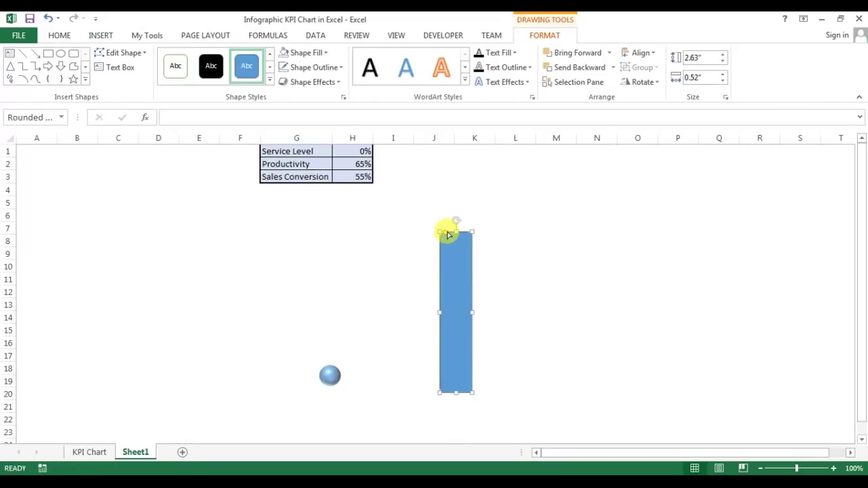
Round the rectangle's corners fully into a capsule and move it to column L, starting at row 6
drag(447, 235, 461, 236)
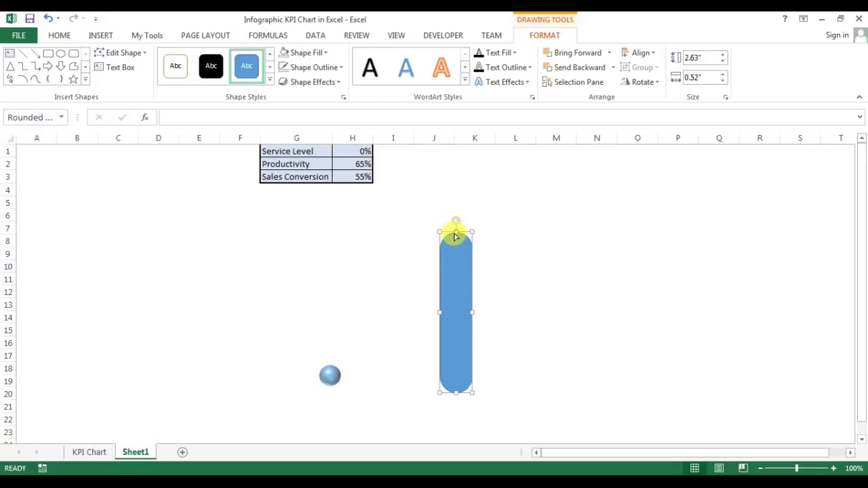
mouse_move(458, 235)
mouse_down()
mouse_move(440, 234)
mouse_move(456, 235)
mouse_up()
drag(468, 288, 533, 273)
Keep the Service Level value in H1 at 0% and place the capsule over the bubble, spanning rows 7 to 19
click(364, 150)
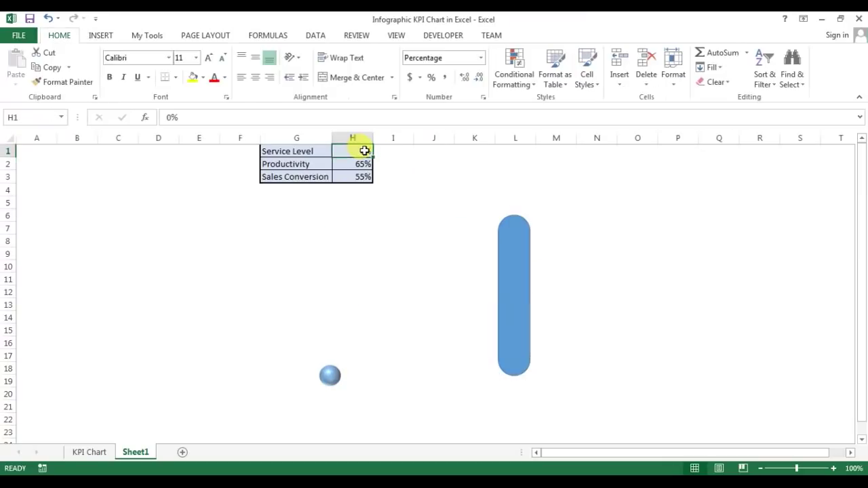
key(Return)
mouse_move(508, 264)
mouse_down()
mouse_move(314, 264)
mouse_move(332, 276)
mouse_up()
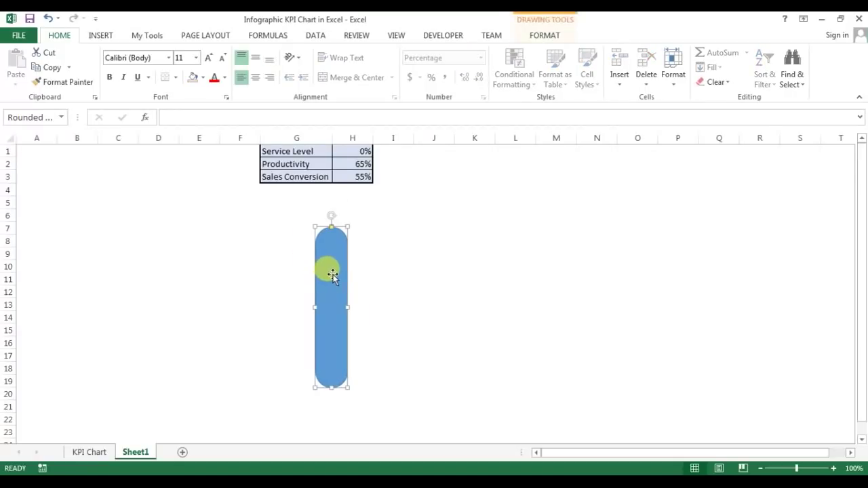
Set the transparency of the capsule's solid fill to 59%
right_click(332, 249)
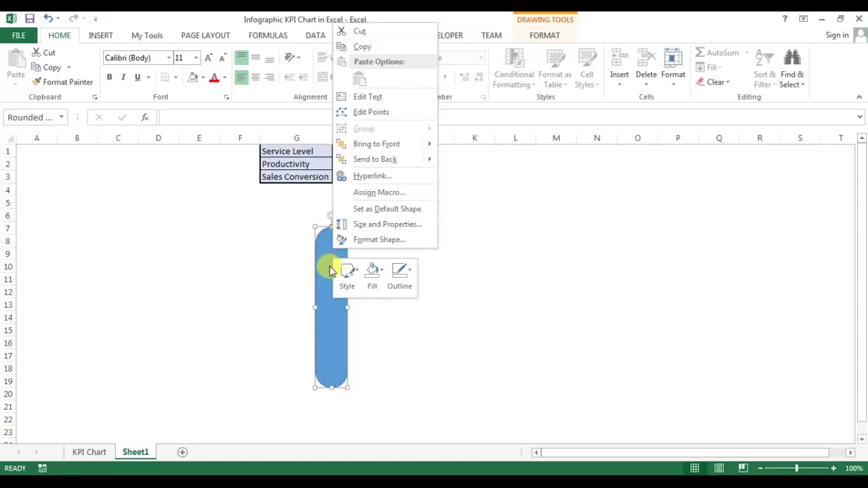
click(373, 240)
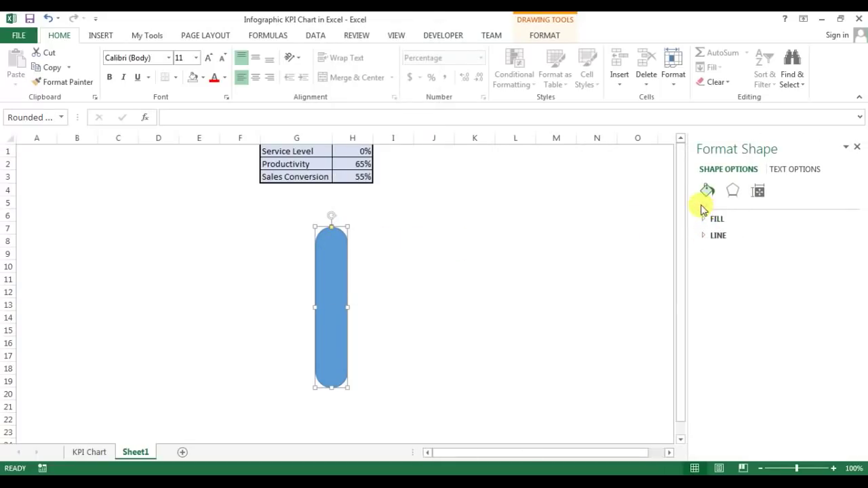
click(705, 220)
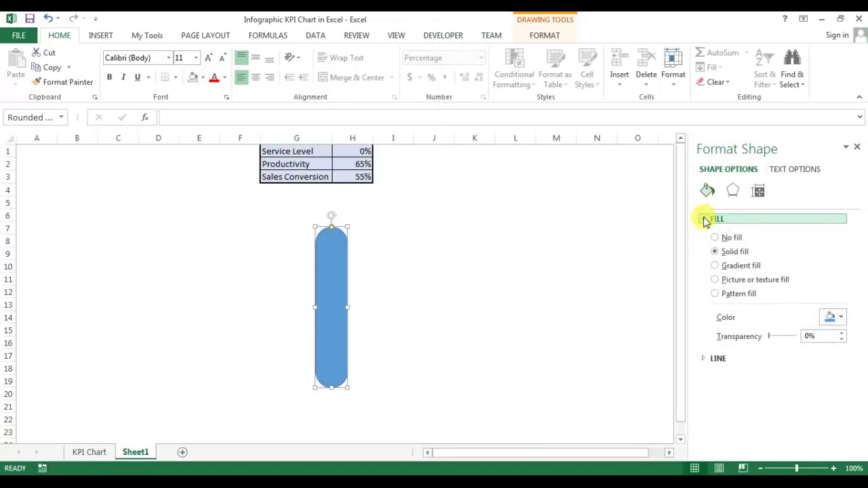
drag(771, 337, 785, 344)
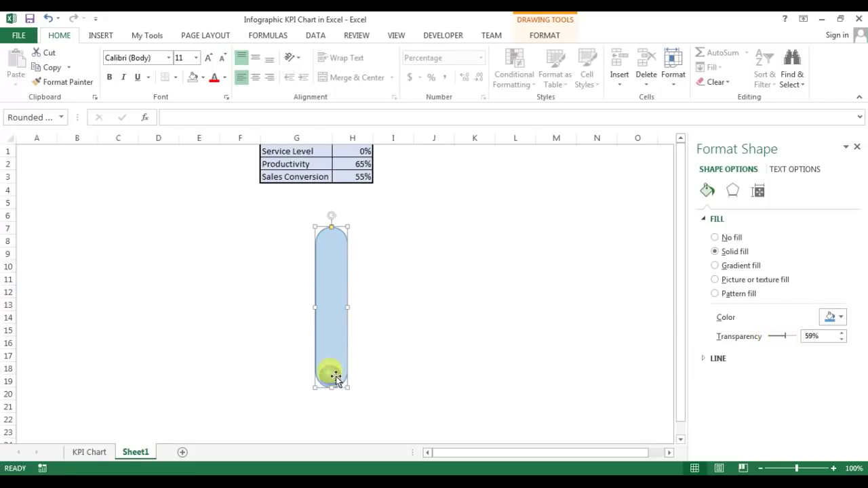
Nudge the capsule slightly to the left to centre it on the bubble
key(Left)
key(Left)
key(Left)
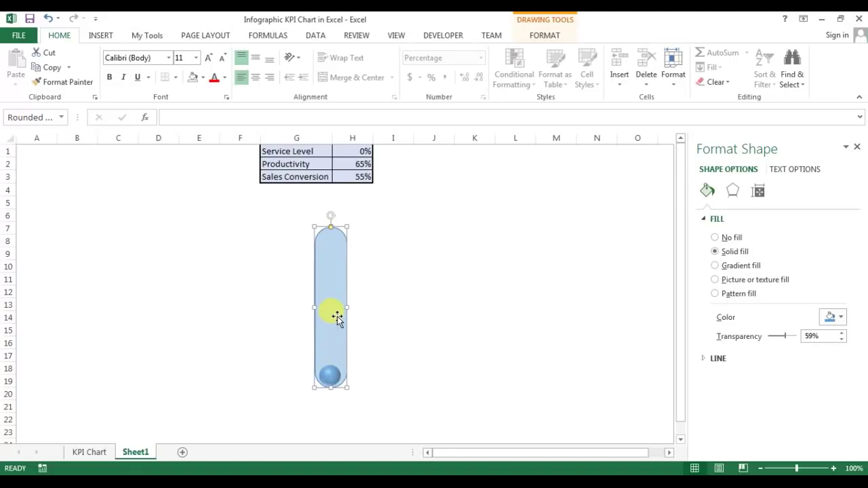
Fine-tune the capsule's position around the bubble and set the Service Level value in H1 to 100%
key(Right)
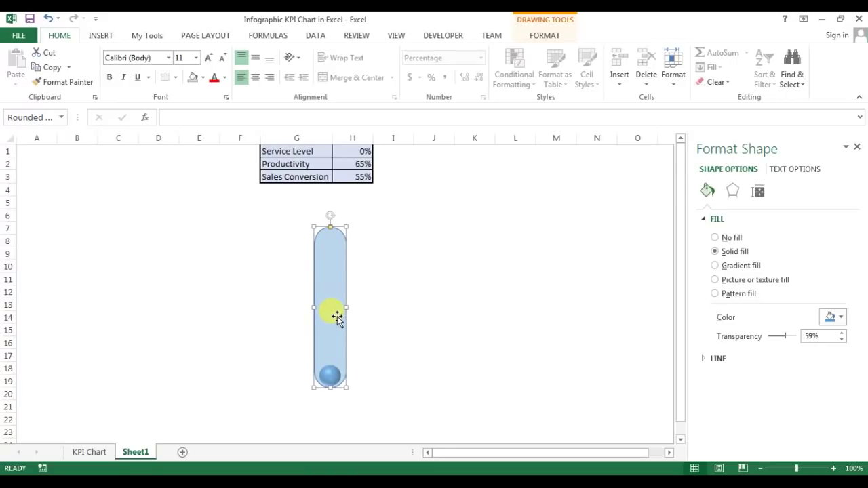
key(Left)
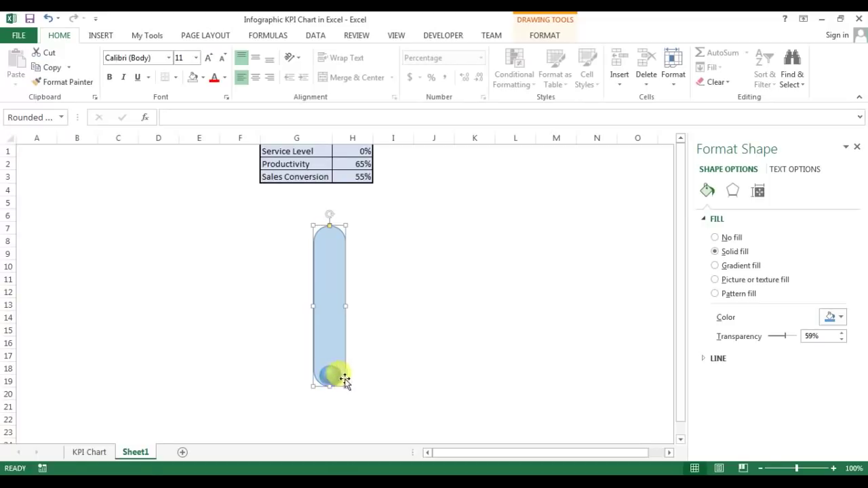
click(362, 152)
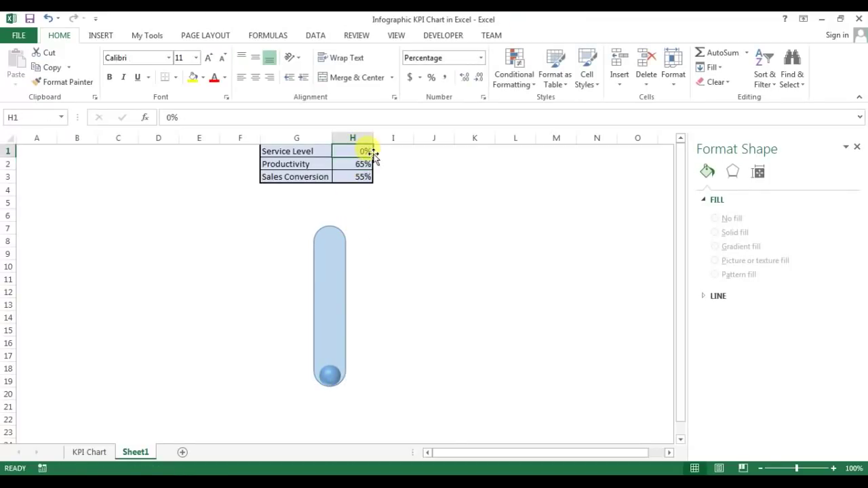
text(10)
key(Return)
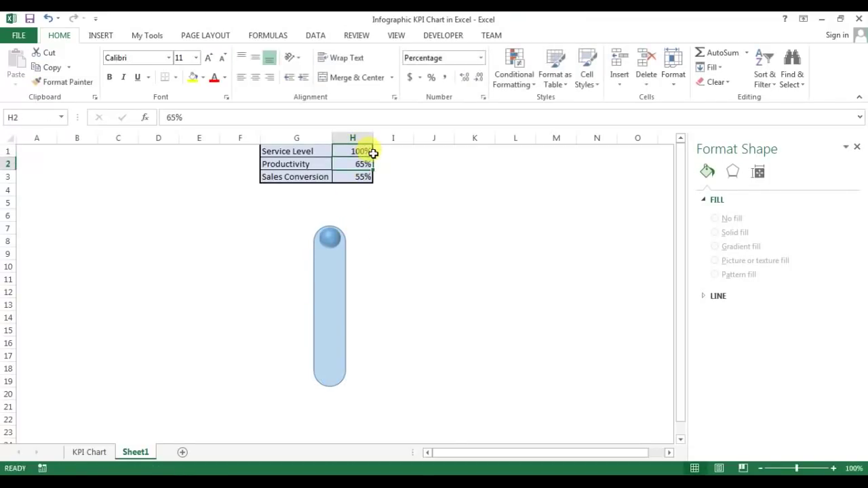
Widen the capsule slightly to about 0.53" so that it surrounds the bubble evenly
click(339, 248)
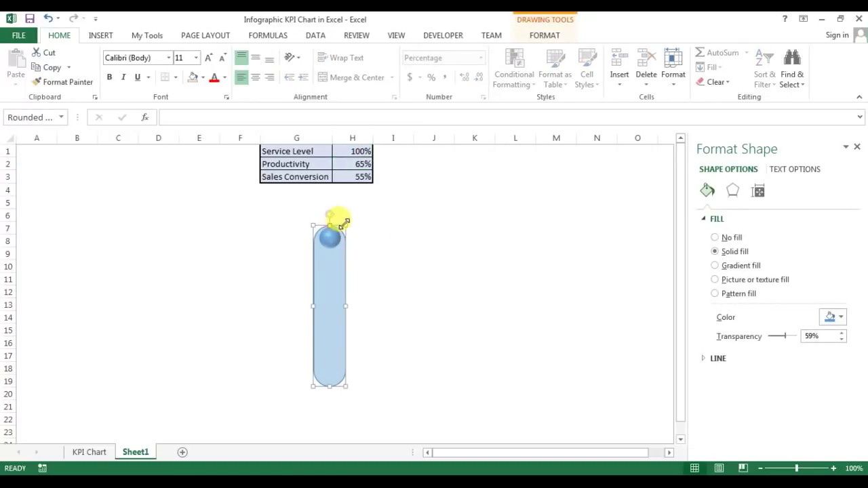
drag(346, 225, 347, 225)
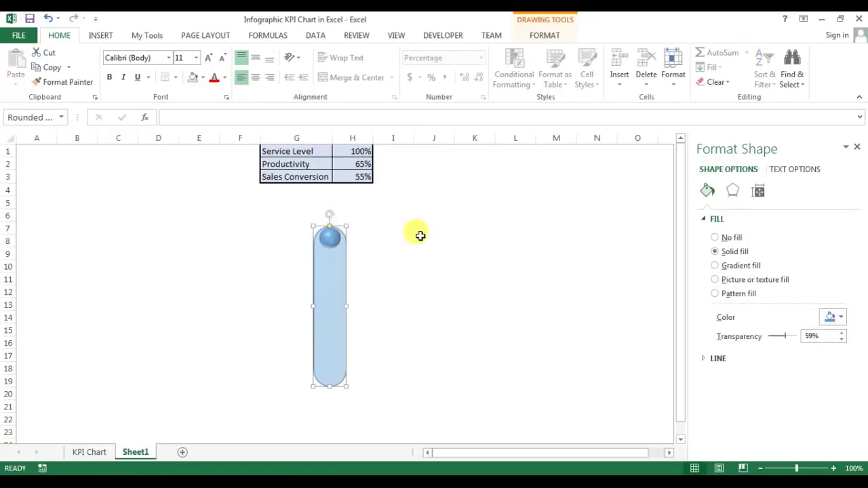
click(520, 227)
Apply the Soft Round bevel effect to the capsule
click(330, 275)
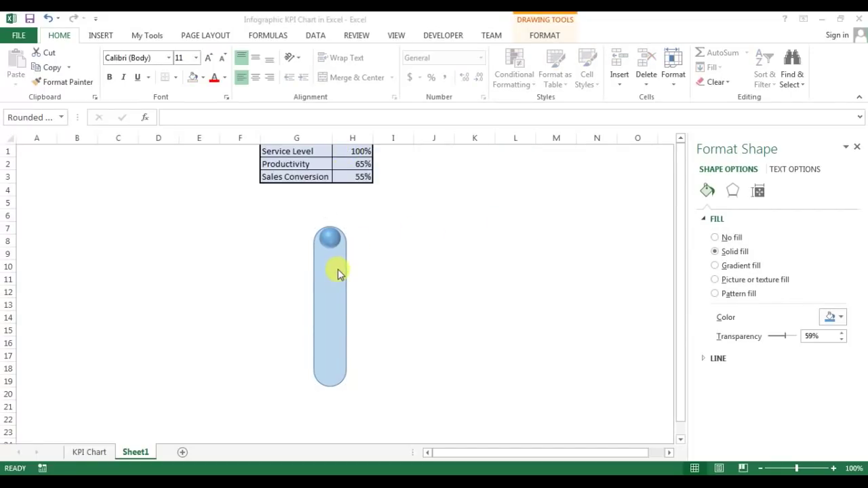
click(339, 278)
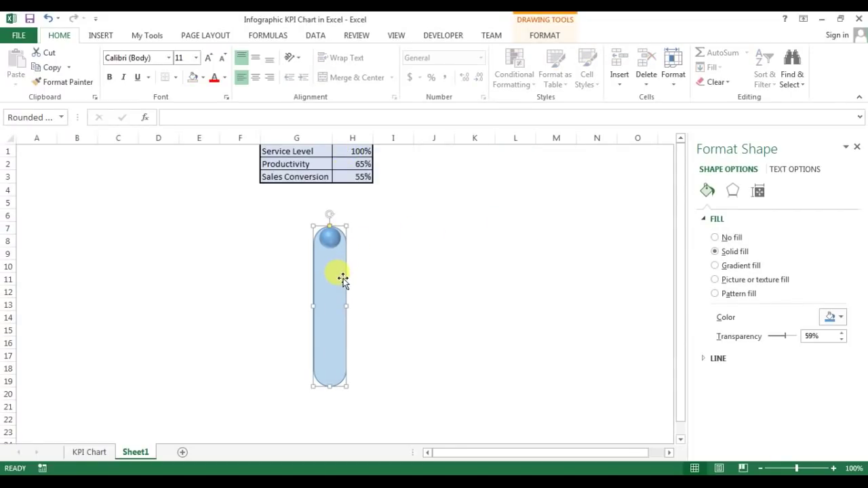
click(734, 193)
click(546, 35)
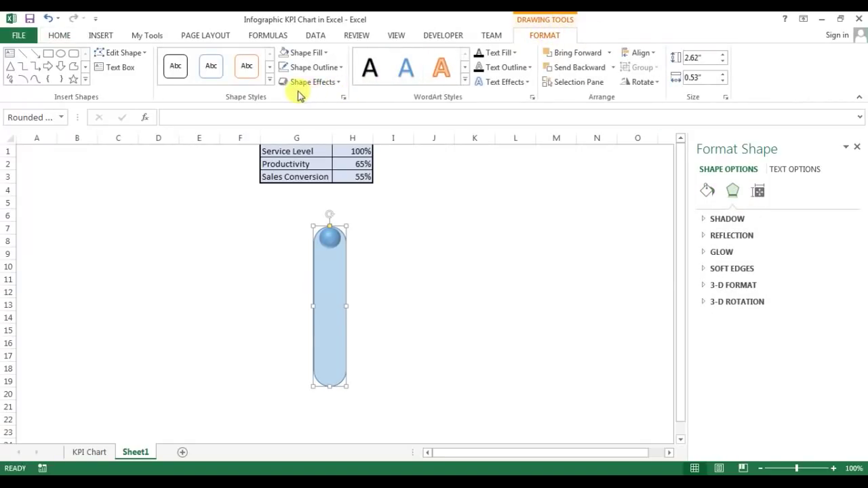
click(338, 82)
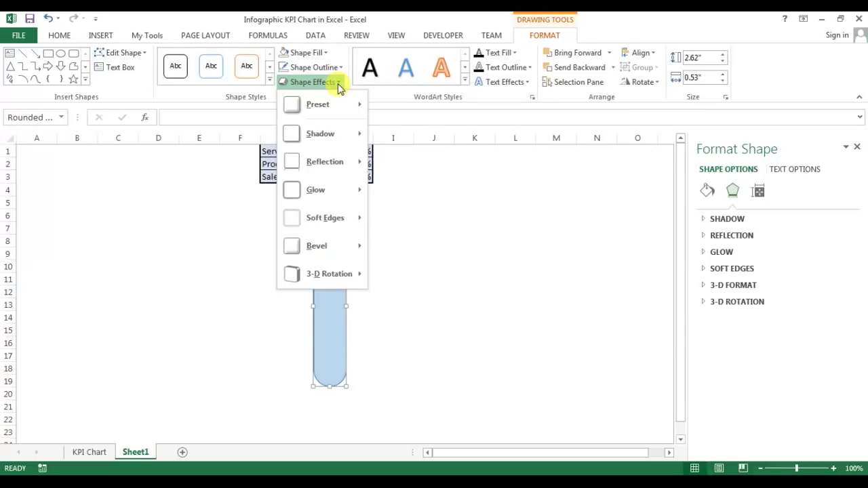
mouse_move(326, 246)
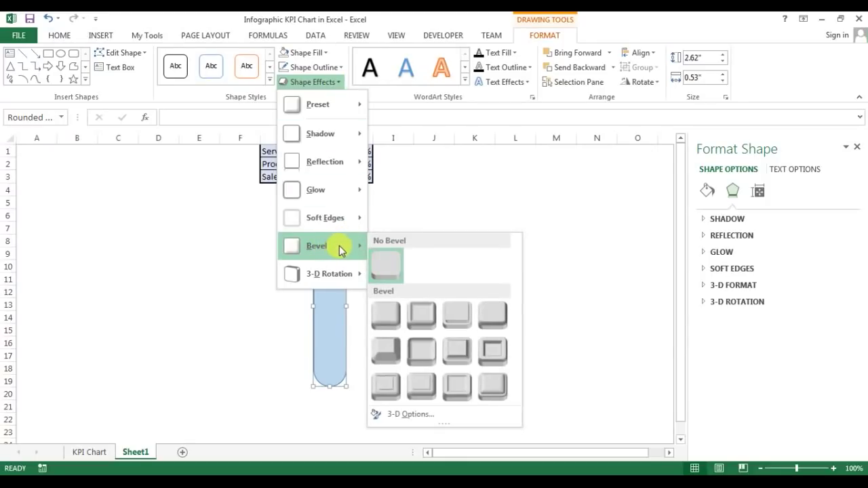
click(426, 360)
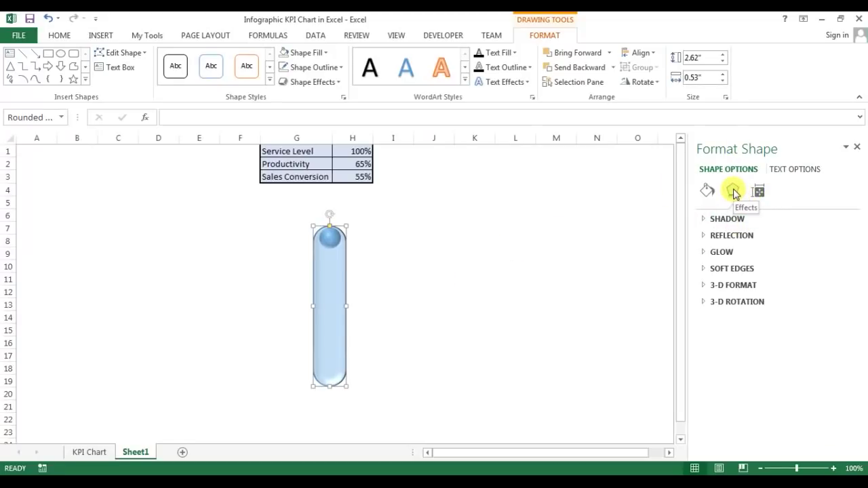
Set the capsule's top bevel height to 10 pt and its solid fill transparency to 0%
click(705, 286)
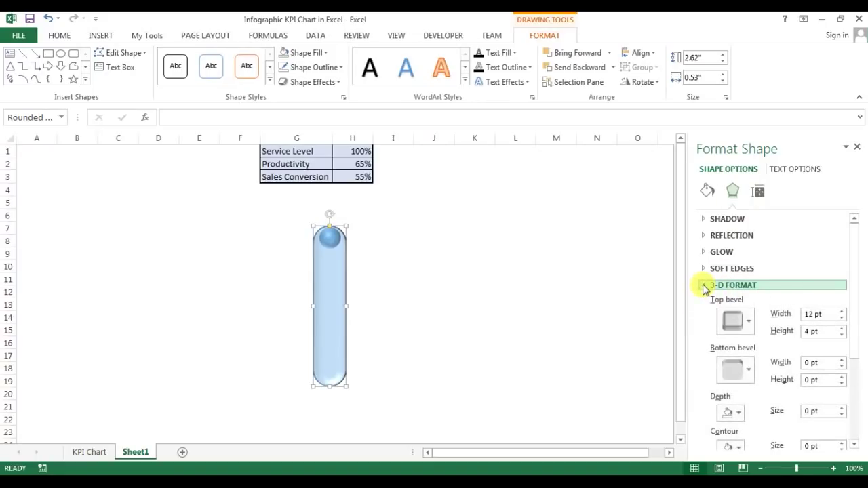
click(750, 325)
click(771, 256)
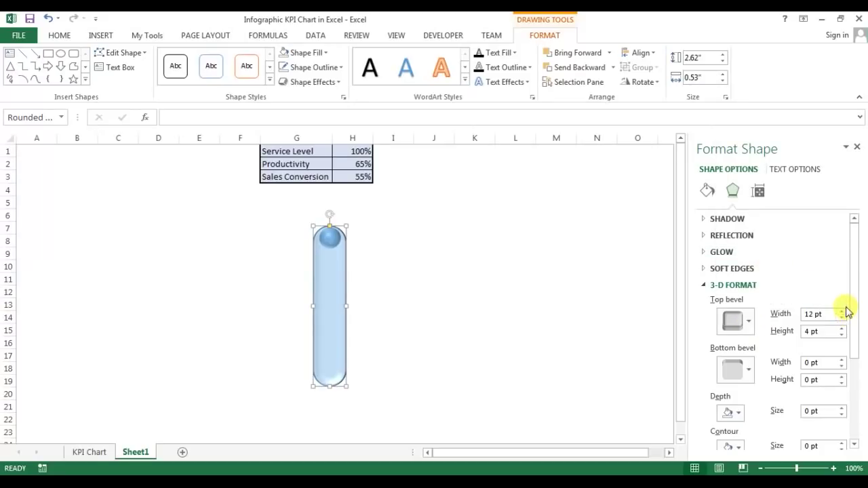
click(820, 332)
triple_click(823, 332)
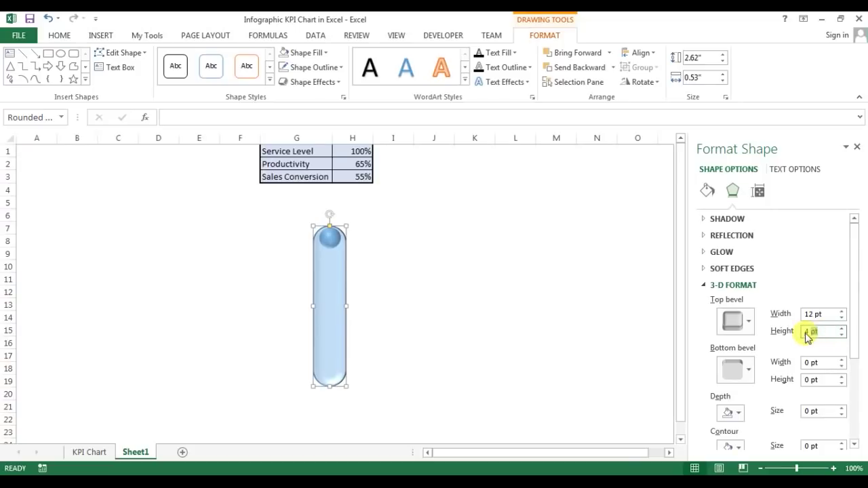
text(10)
click(817, 314)
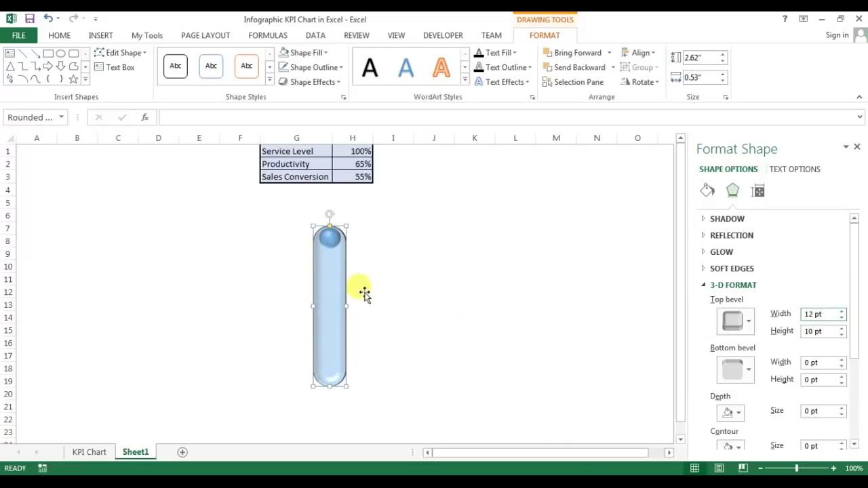
click(710, 194)
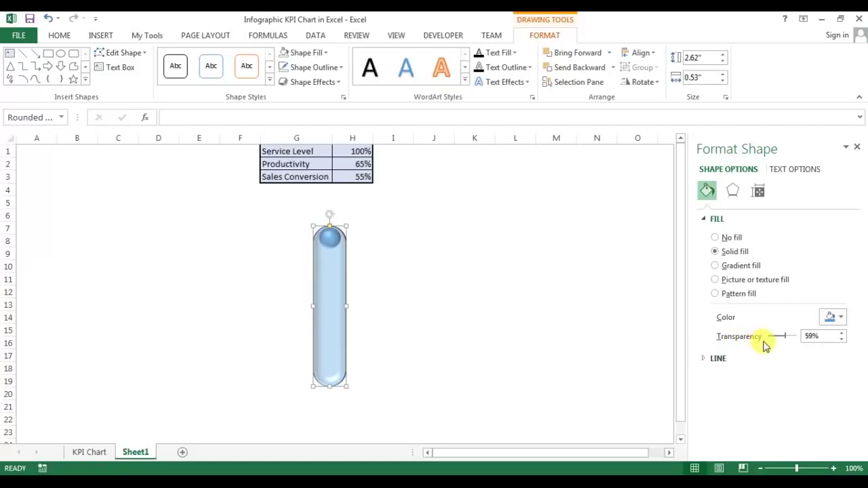
drag(788, 339, 769, 341)
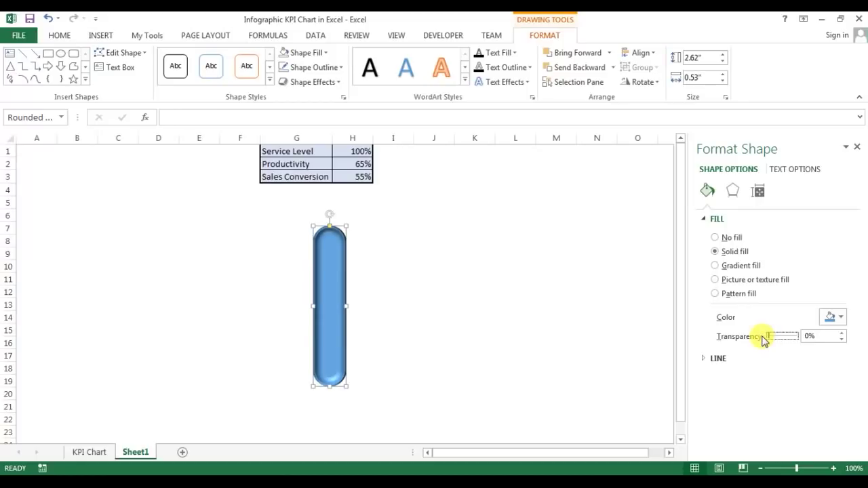
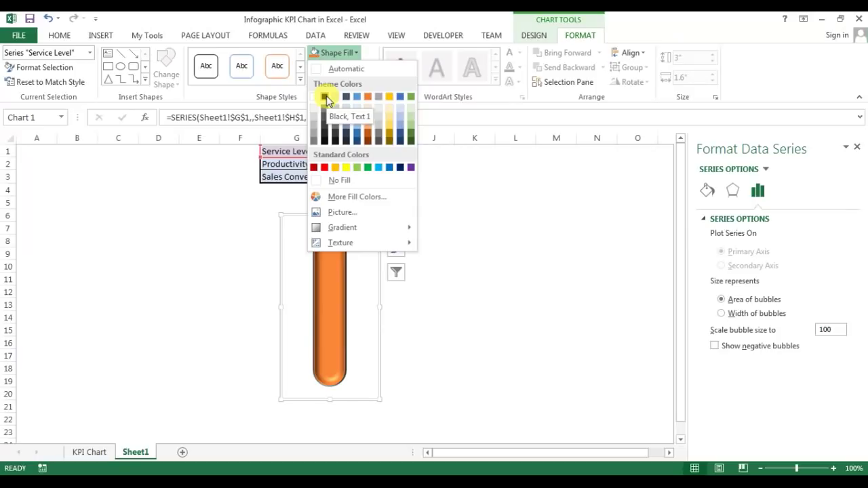
Fill the Service Level bubble with Black, Text 1 and remove its outline
click(326, 97)
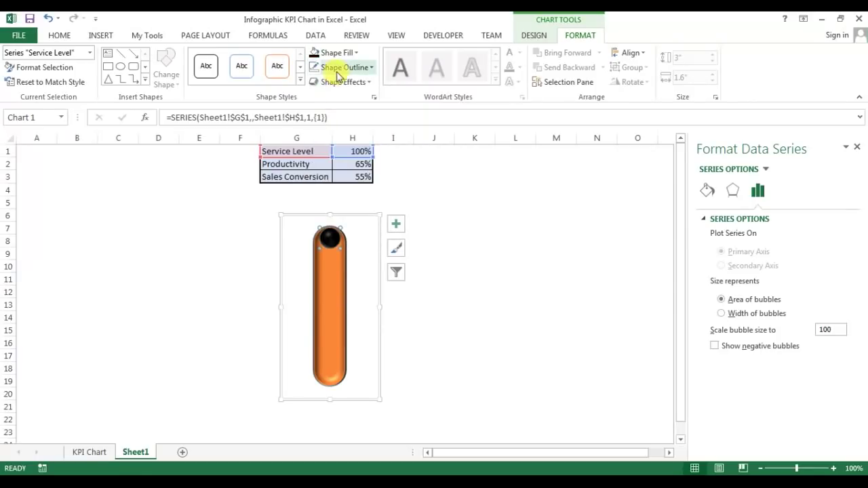
click(367, 69)
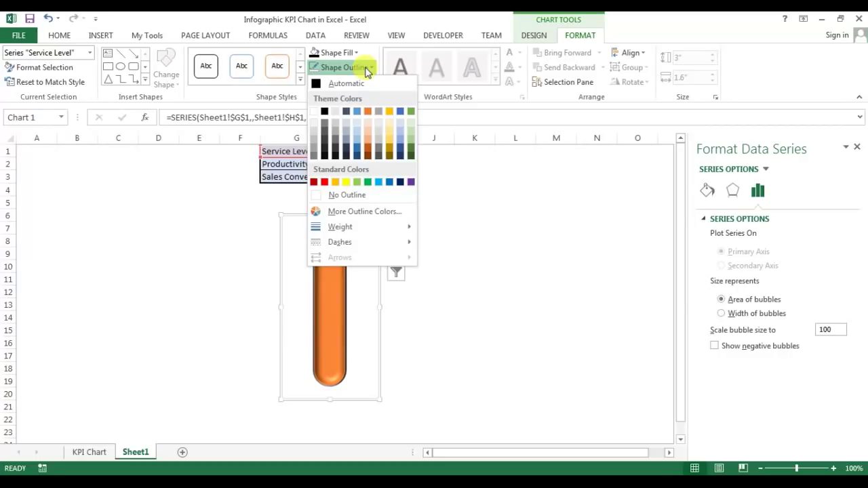
click(341, 197)
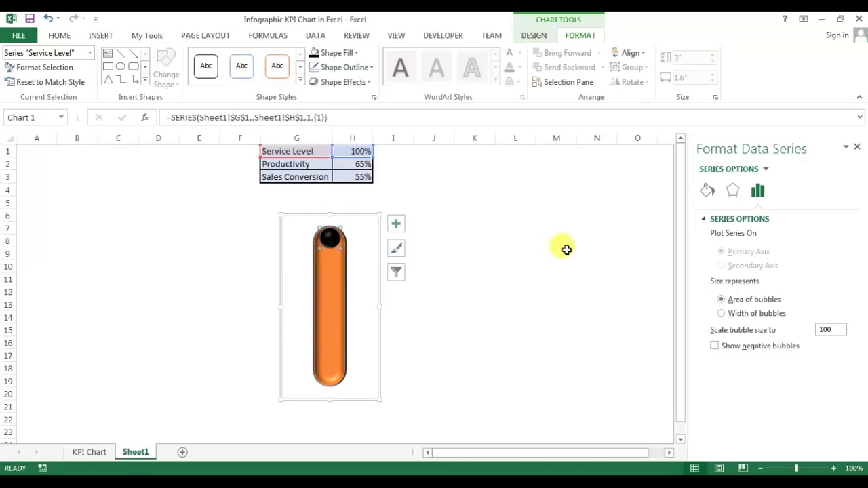
click(562, 249)
Test the bubble's movement by setting the Service Level value in H1 to 25% and finally to 45%
click(364, 152)
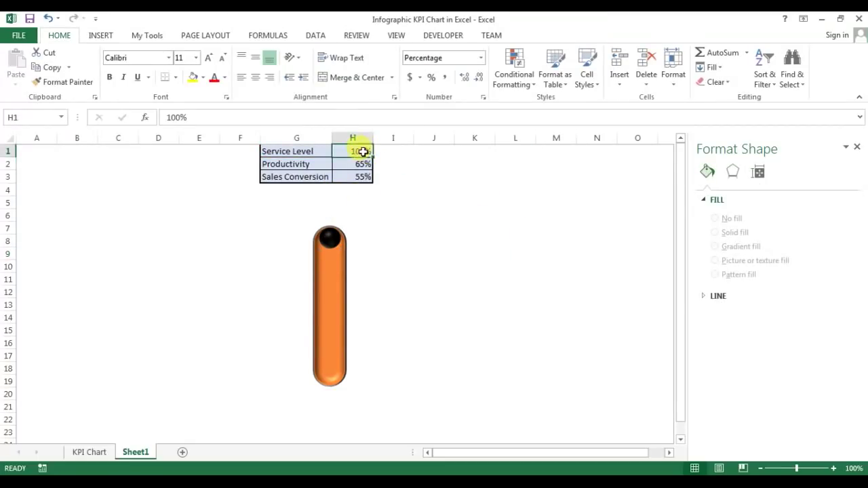
text(25)
click(367, 152)
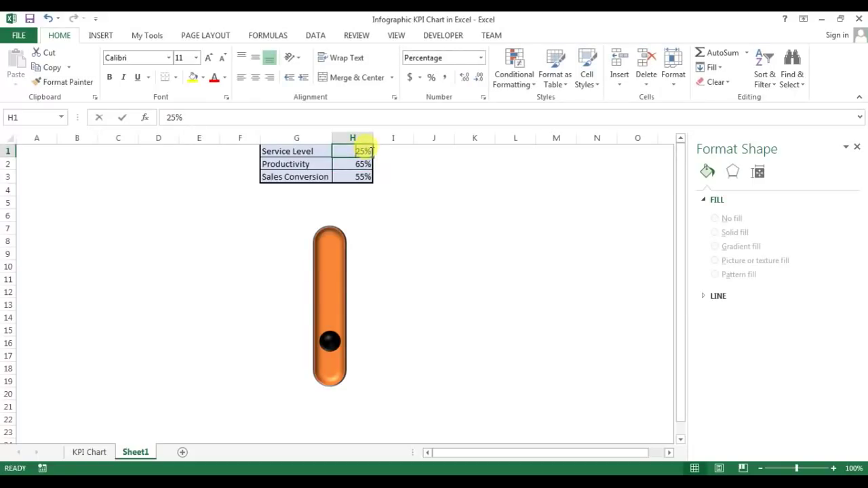
text(45)
key(Return)
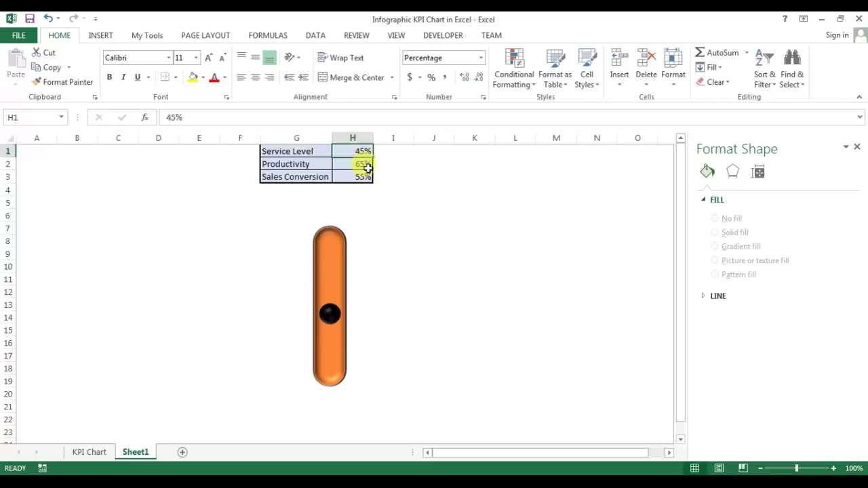
Add a data label to the Service Level bubble
click(331, 313)
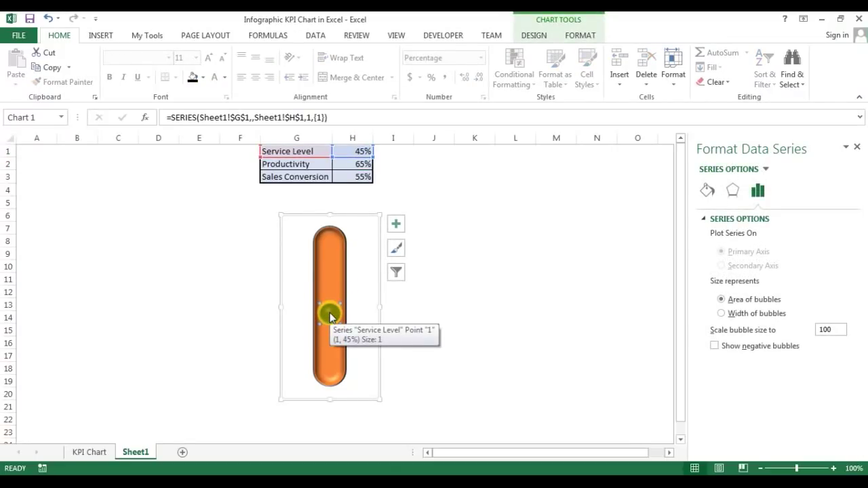
right_click(330, 317)
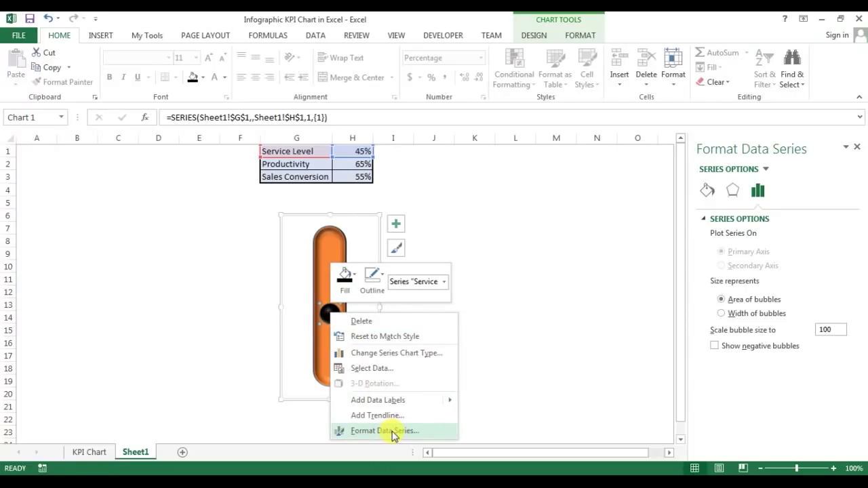
mouse_move(392, 402)
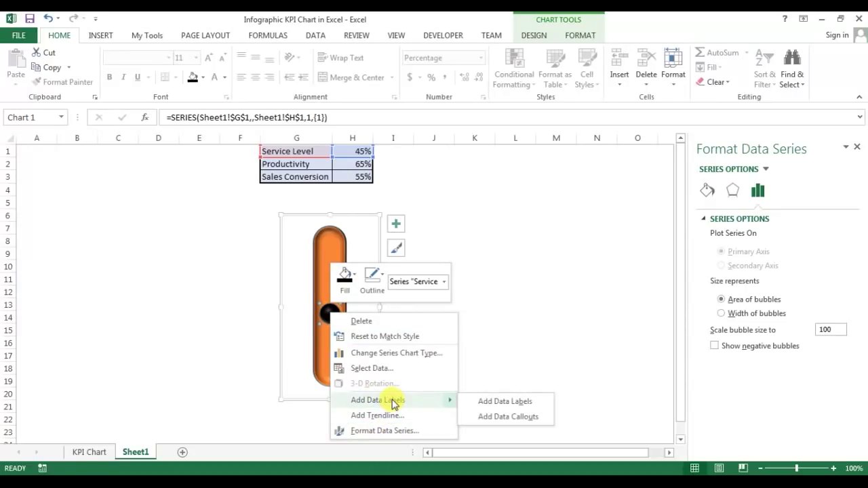
click(516, 401)
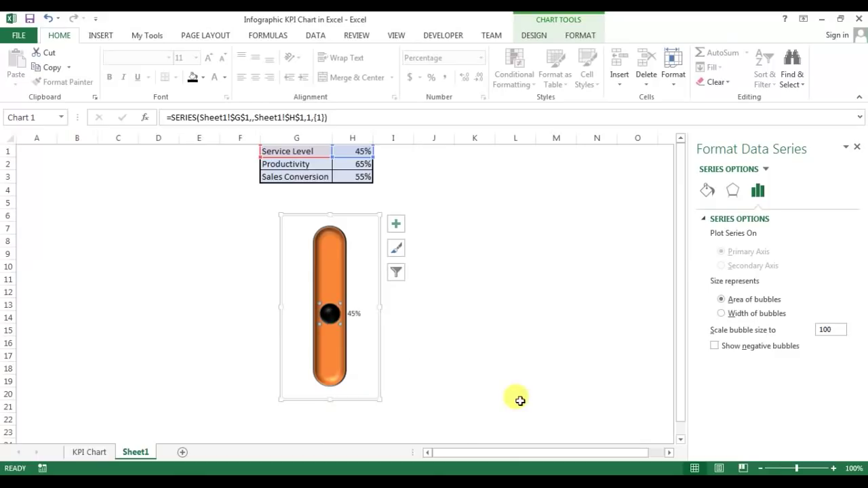
Set the label position of the Service Level data label to Center
click(354, 313)
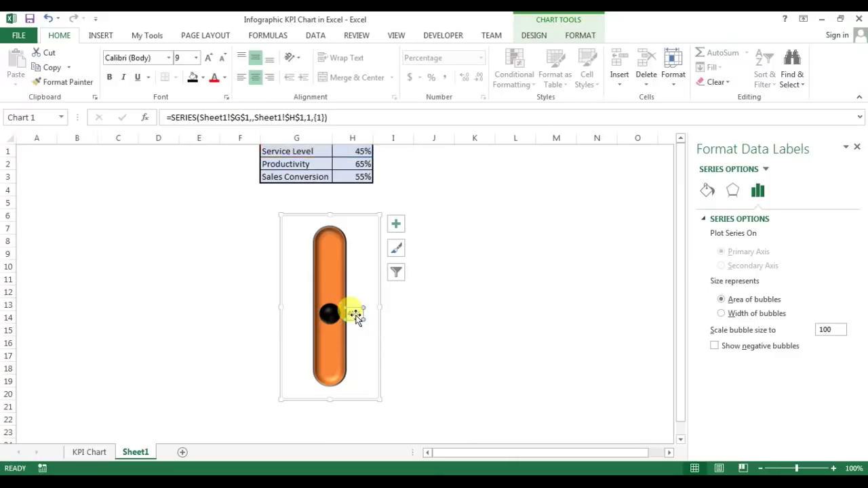
right_click(356, 315)
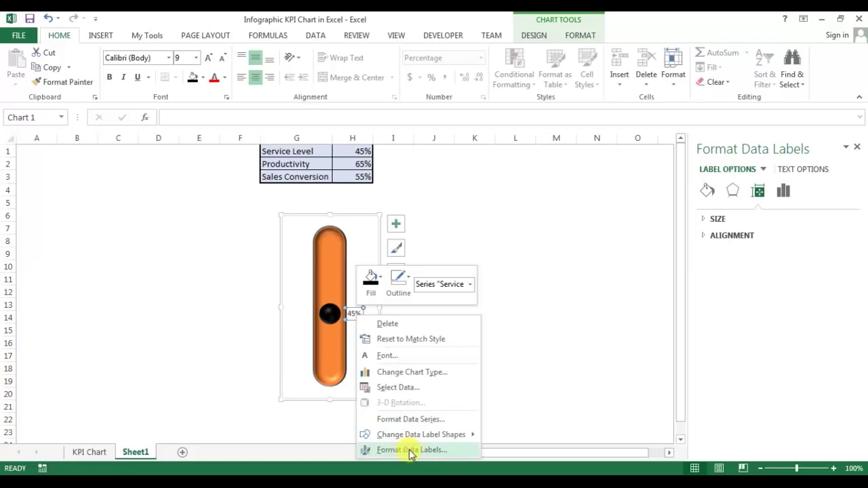
click(447, 451)
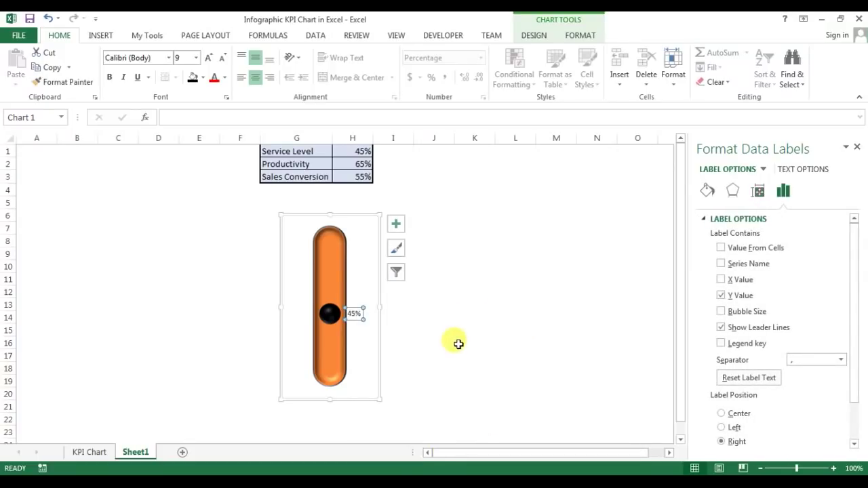
drag(852, 294, 858, 337)
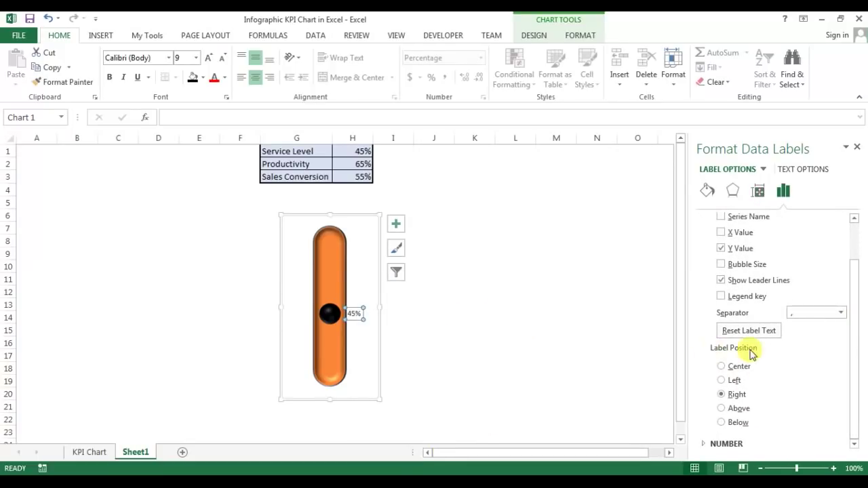
click(731, 369)
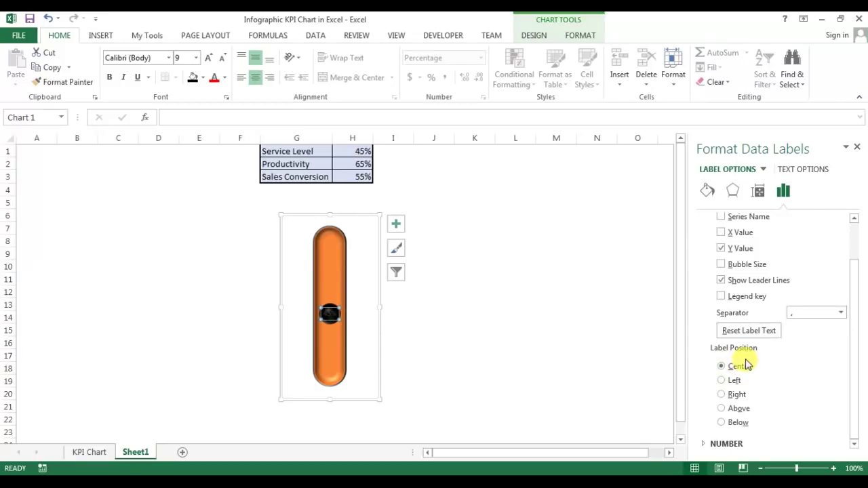
Make the Service Level data label's text white and bold, and close its formatting options
click(226, 80)
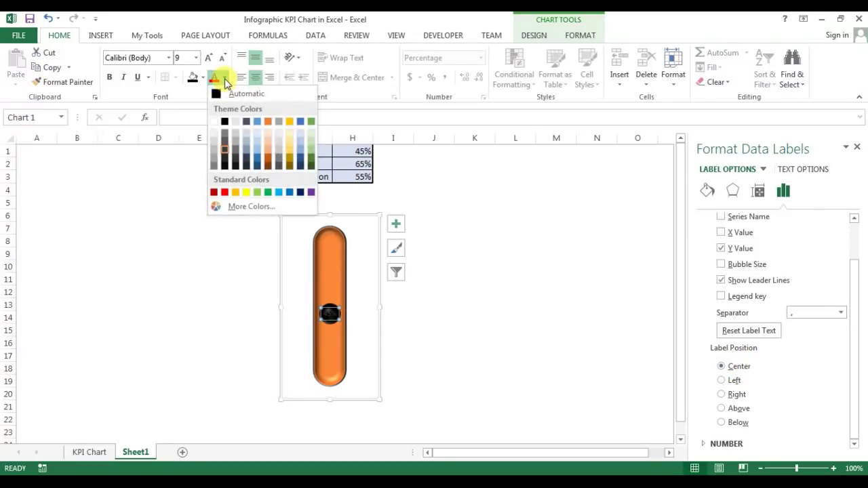
click(214, 122)
click(111, 80)
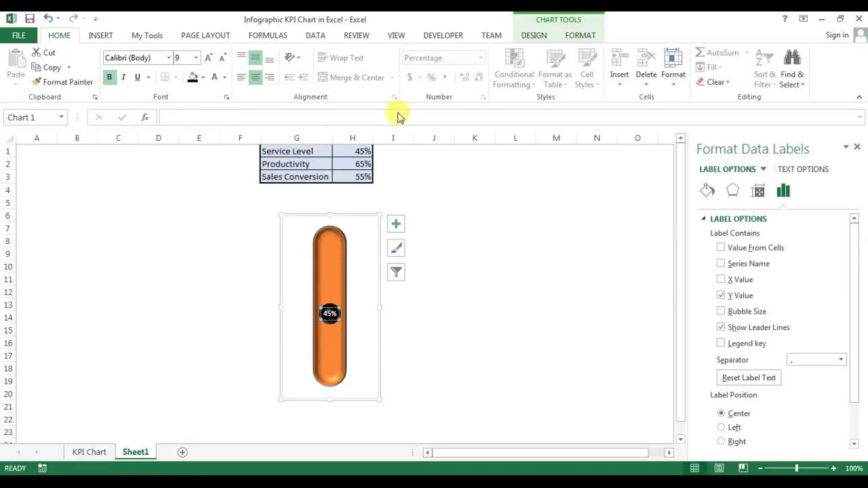
click(857, 147)
key(Escape)
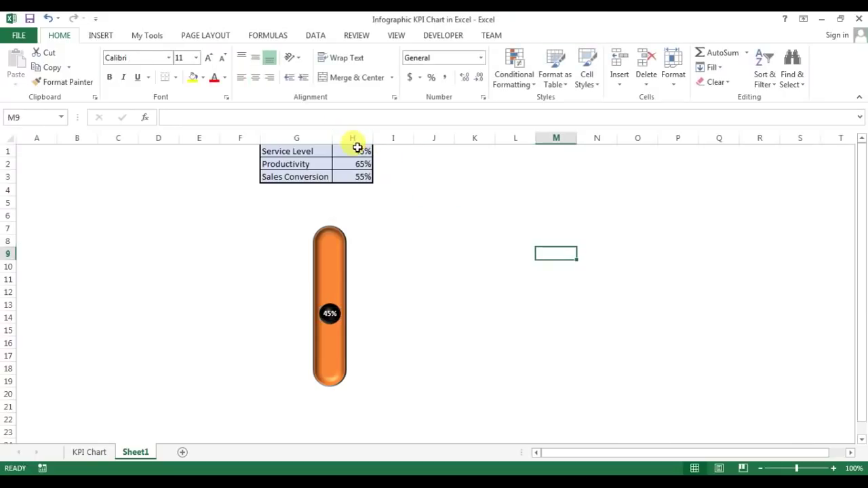
Set the Service Level value in H1 to 100% and widen the bubble's data label to fit the percentage on one line
click(363, 150)
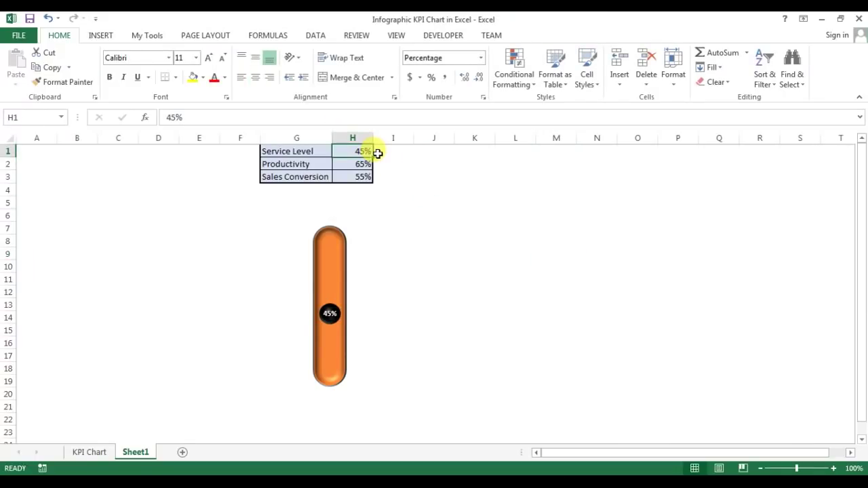
text(100)
key(Return)
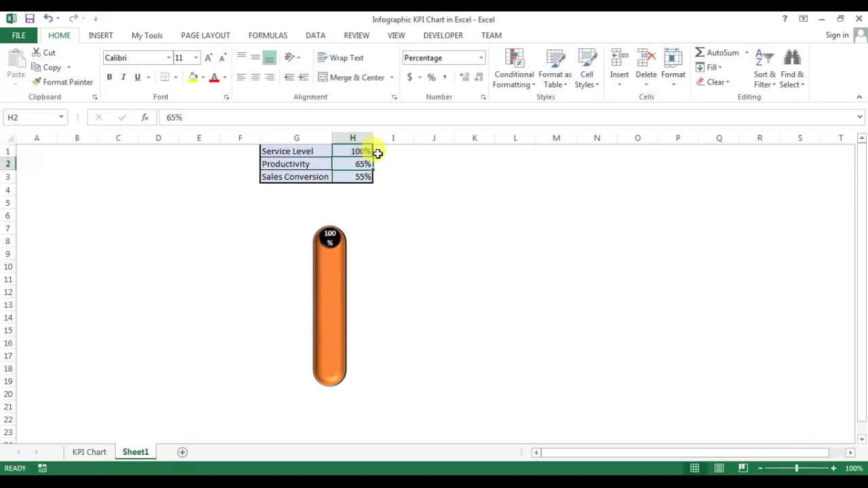
click(333, 239)
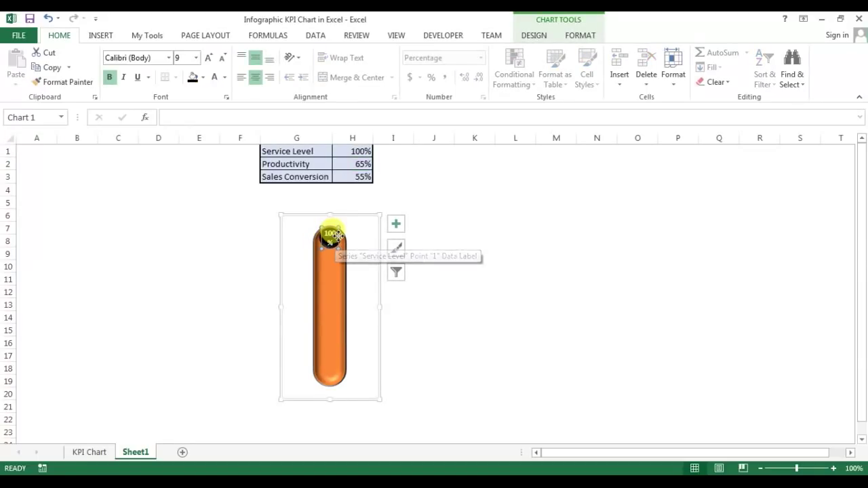
click(335, 235)
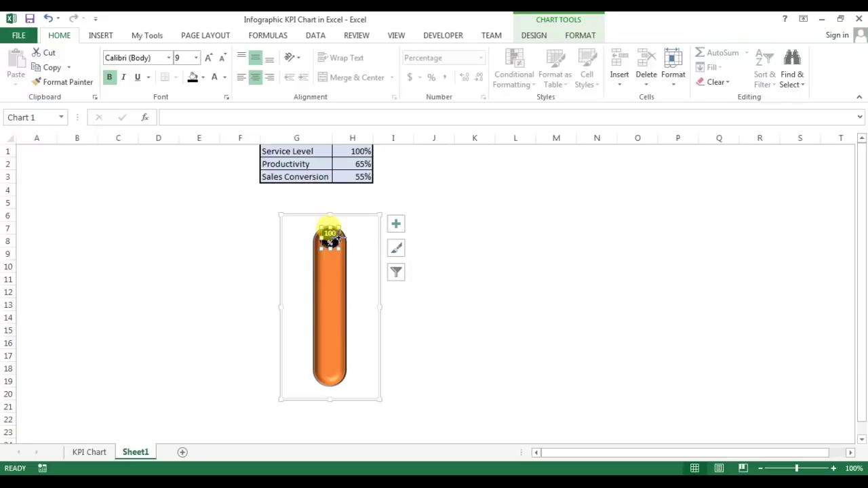
drag(334, 235, 349, 241)
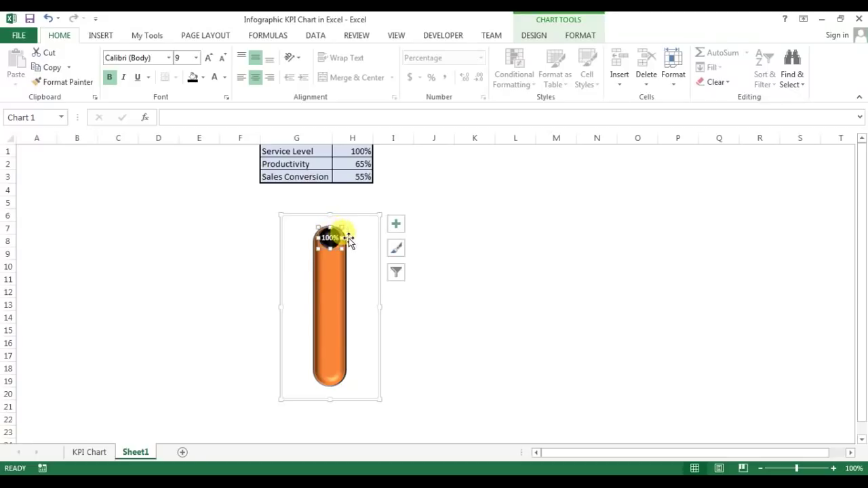
click(499, 267)
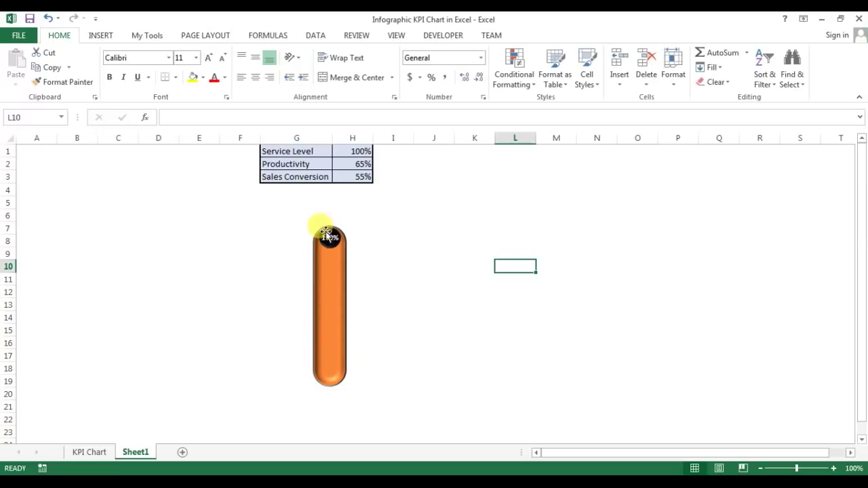
Test the Service Level bubble's movement by setting H1 to 0% and finally to 25%
click(362, 152)
text(0)
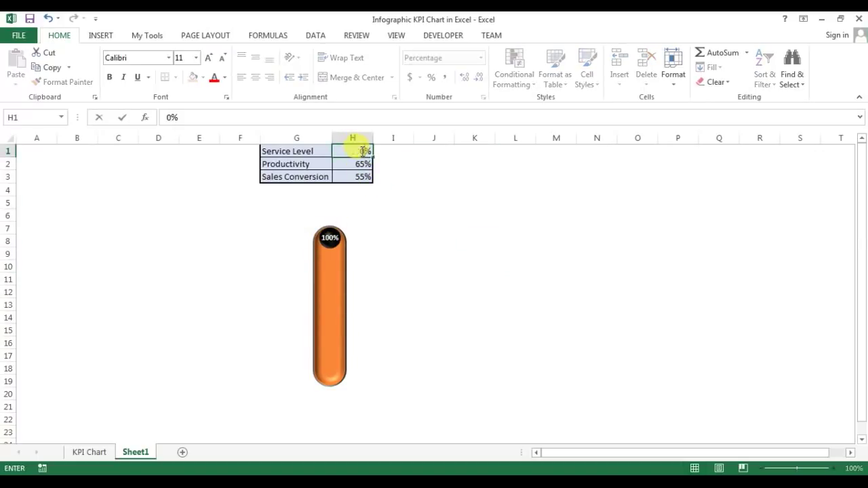
key(Return)
click(366, 152)
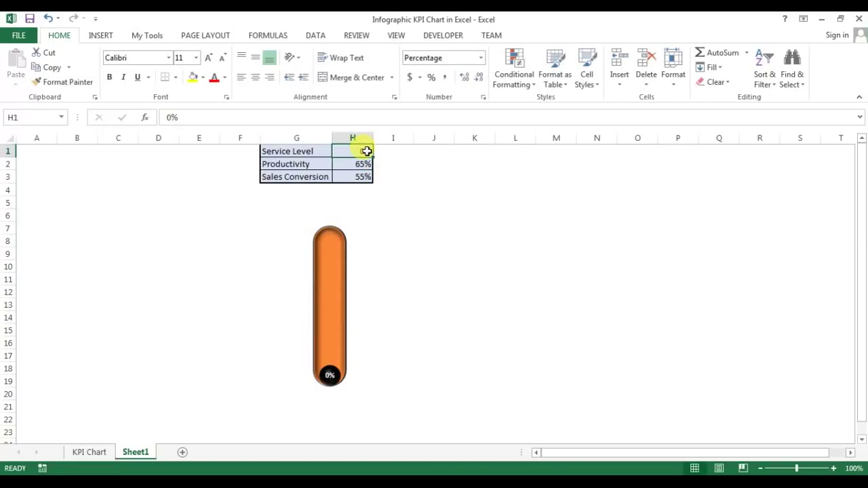
text(25)
key(Return)
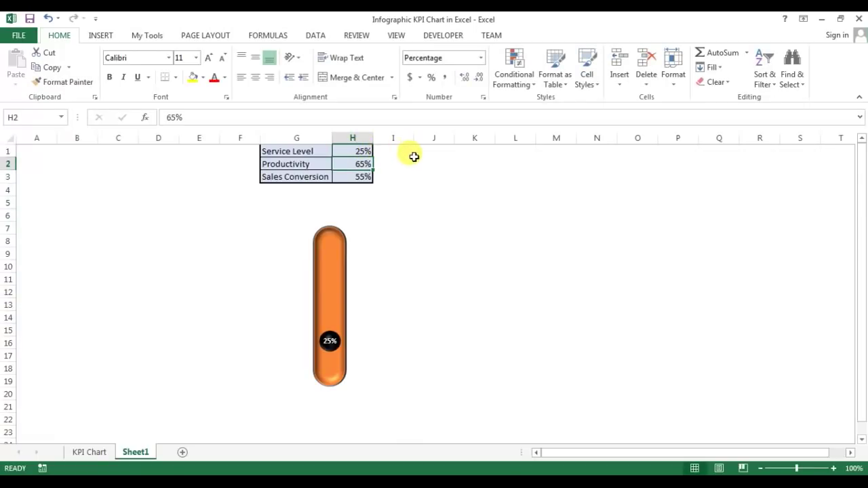
Group the Service Level chart with its orange capsule bar and move the group slightly left and up
click(342, 248)
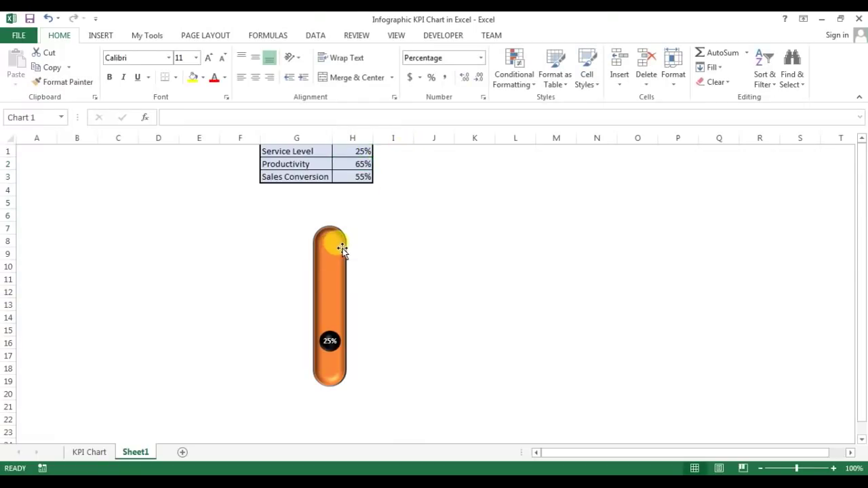
click(378, 253)
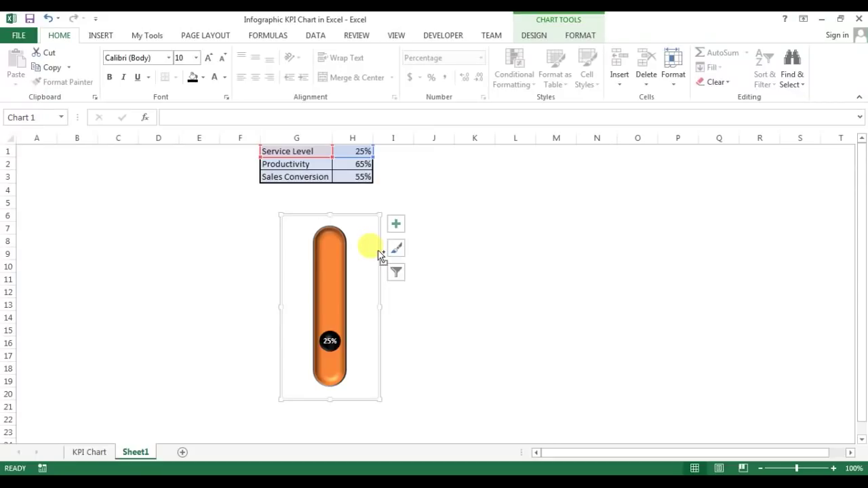
key(ctrl+a)
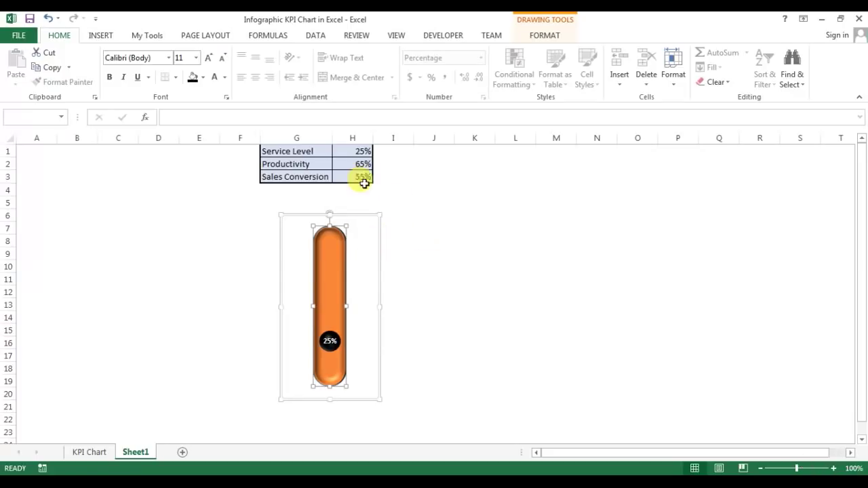
right_click(381, 249)
mouse_move(430, 321)
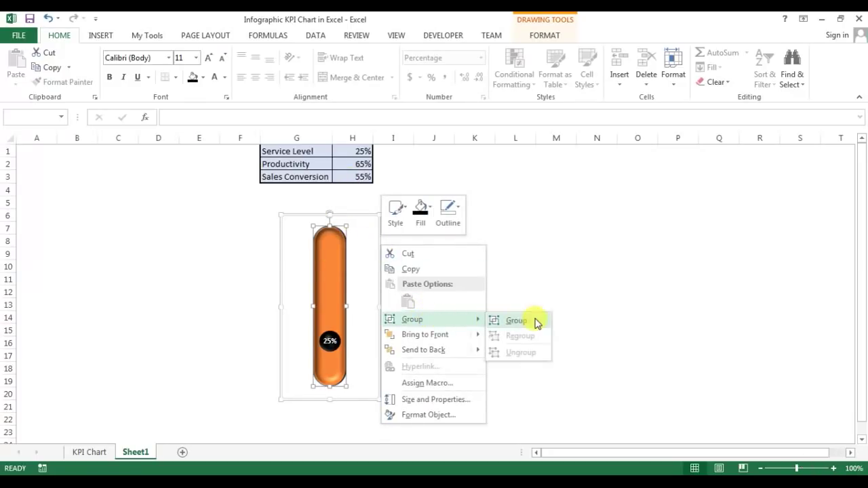
click(535, 320)
drag(384, 269, 345, 258)
Paste two copies of the grouped capsule chart and space them in a row beside the original
key(ctrl+c)
click(403, 202)
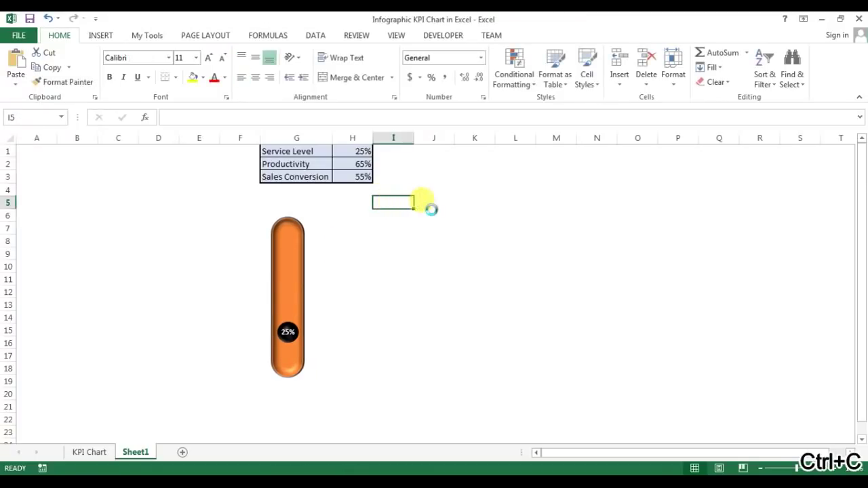
key(ctrl+v)
click(474, 226)
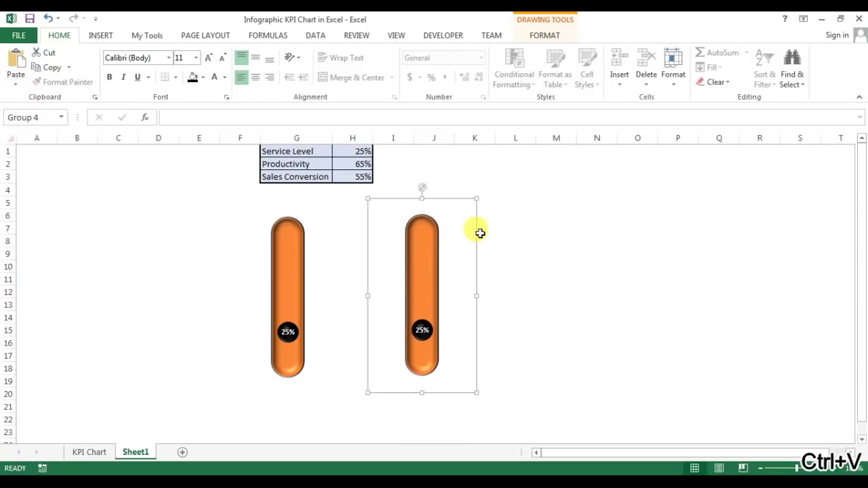
key(ctrl+v)
drag(485, 243, 581, 232)
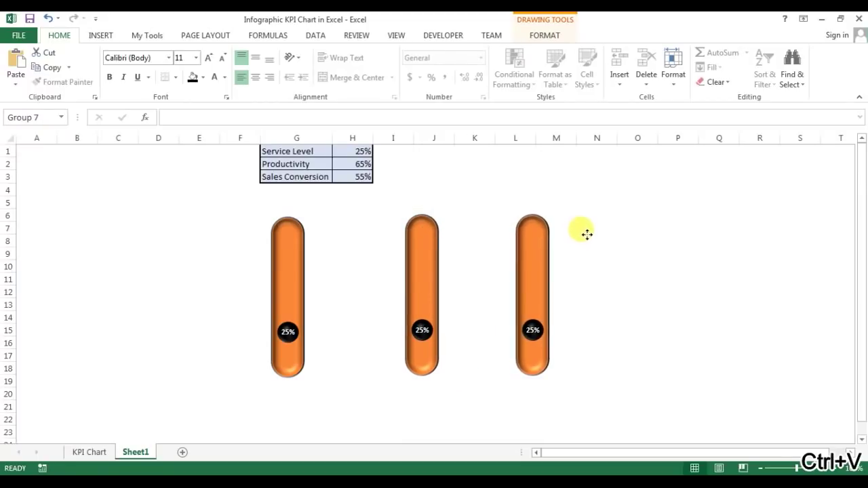
click(431, 243)
click(470, 241)
Edit the data series of the middle capsule's chart and set its series name to cell G2, Productivity
click(413, 246)
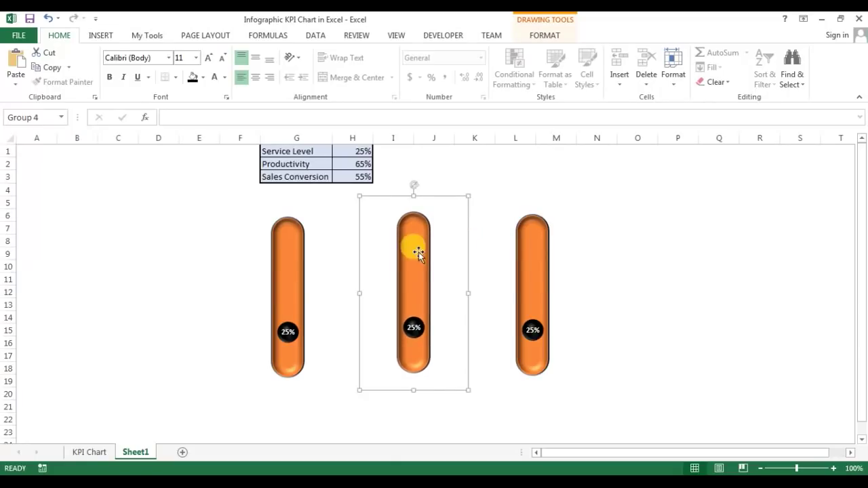
click(417, 248)
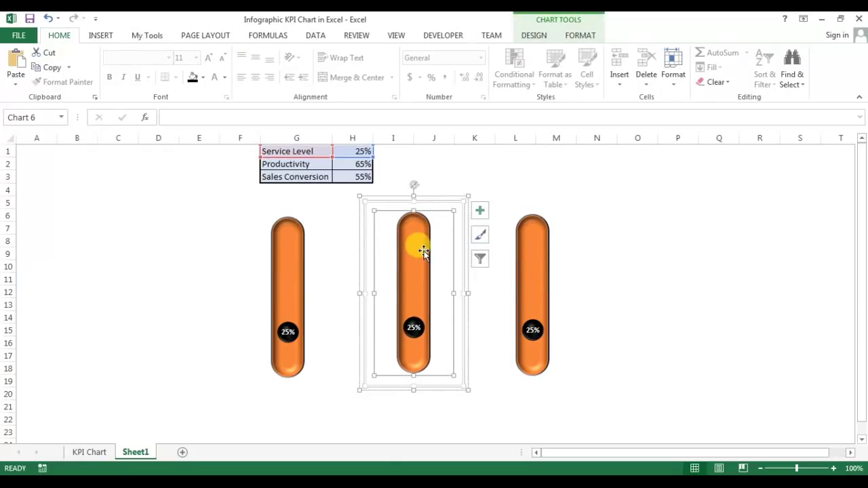
right_click(423, 252)
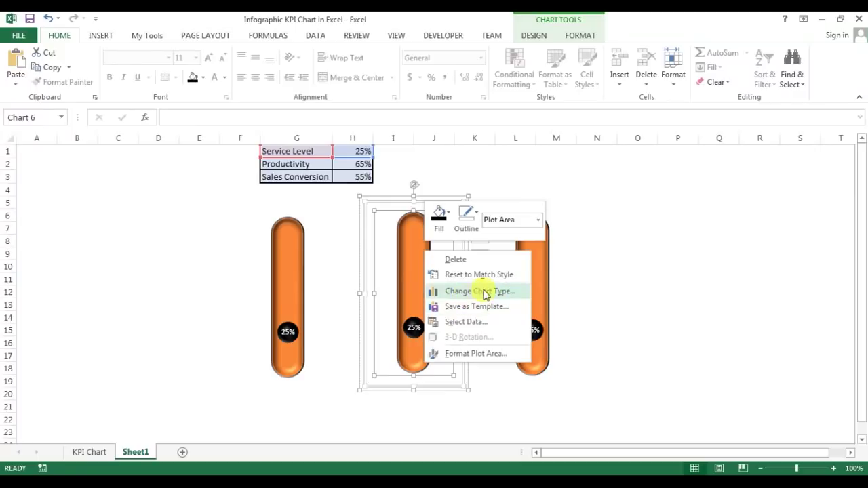
click(485, 324)
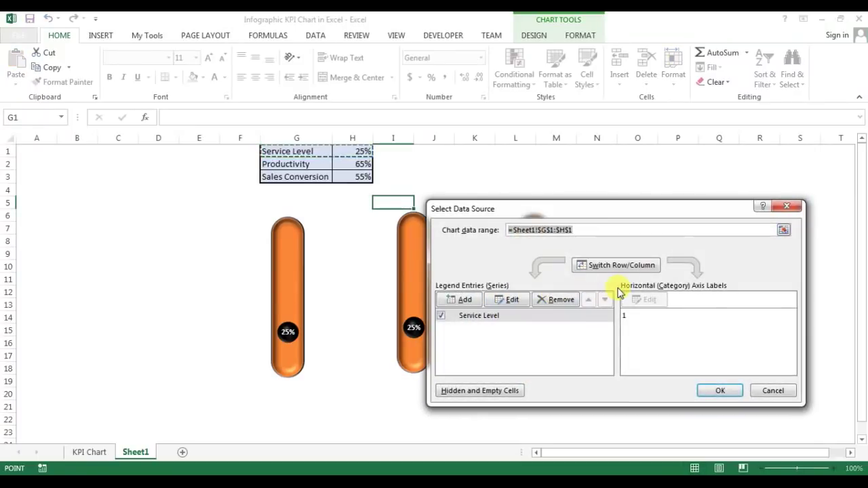
click(512, 300)
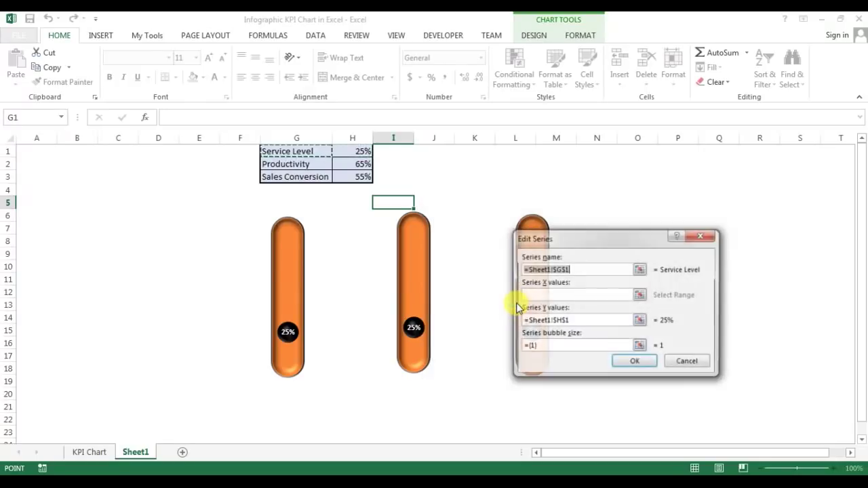
drag(584, 248, 435, 216)
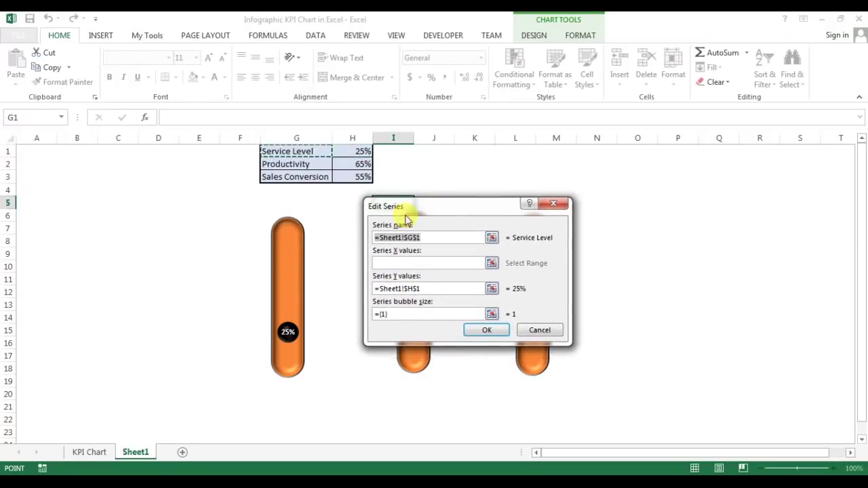
click(307, 164)
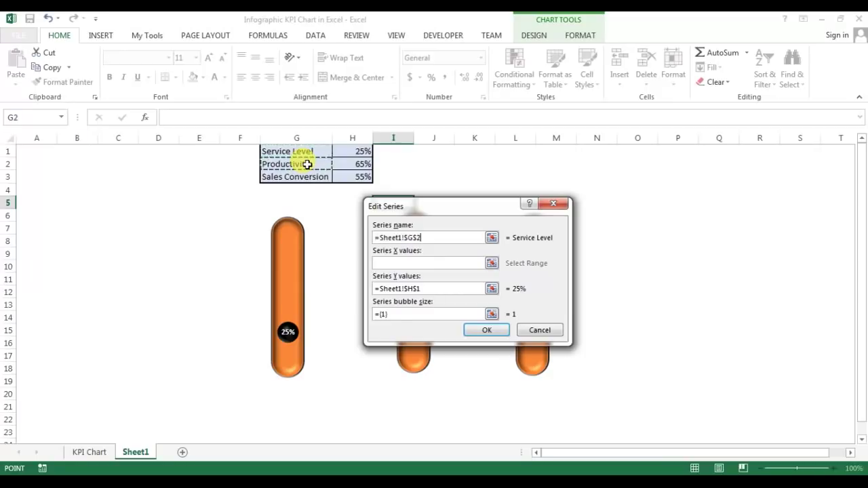
Replace the middle chart's series Y values with =Sheet1!$H$2 and apply the data source change
click(434, 288)
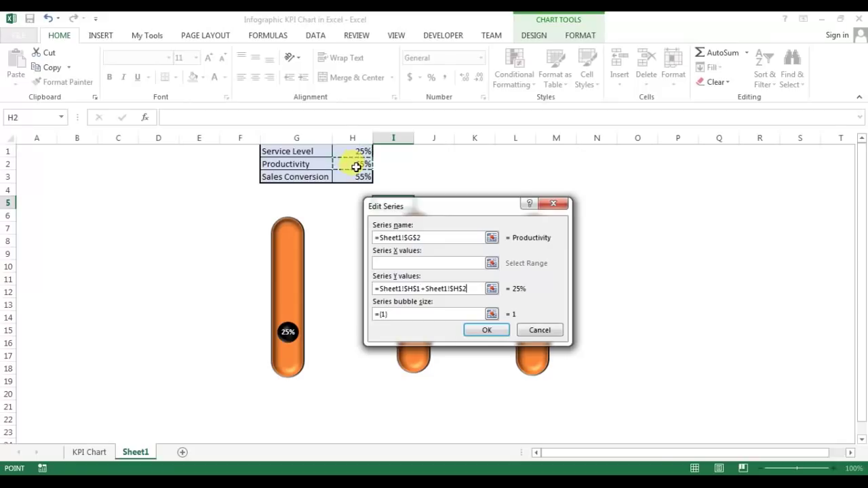
drag(471, 288, 360, 286)
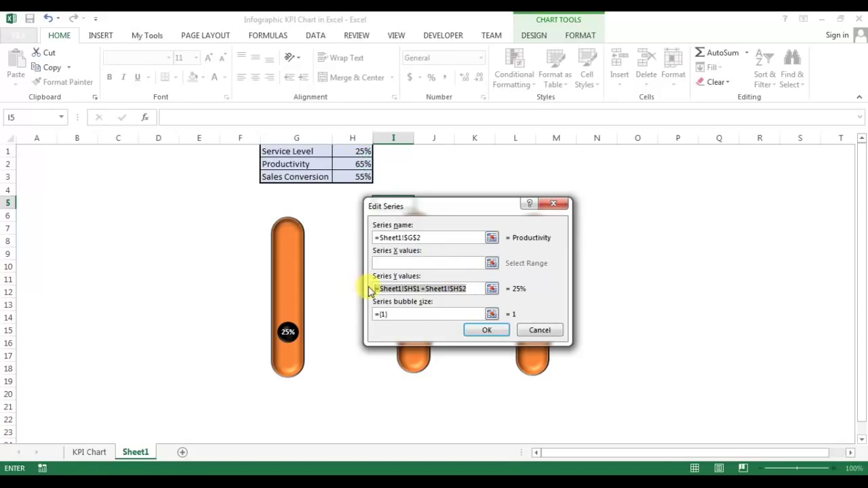
key(Delete)
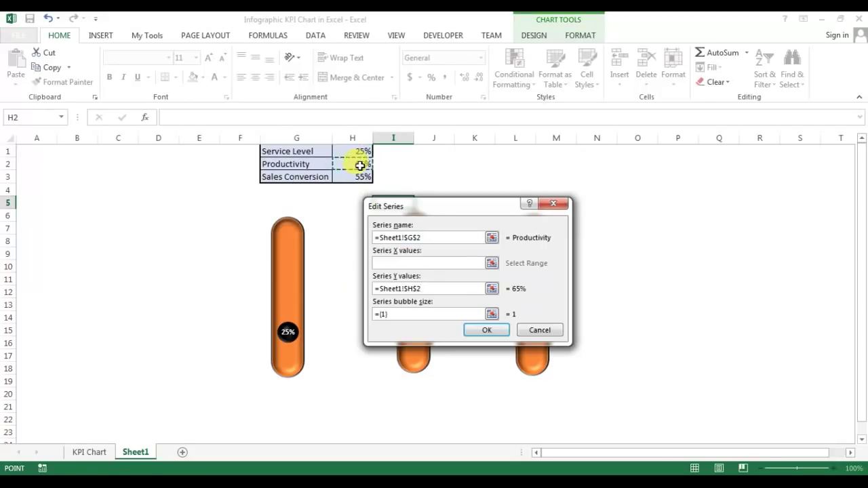
click(481, 331)
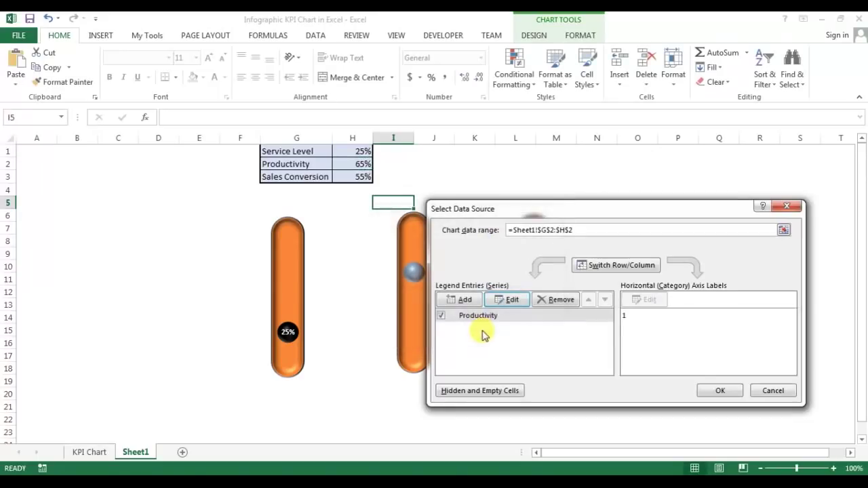
click(719, 392)
Edit the data series of the third capsule's chart and set its series name to cell G3, Sales Conversion
click(552, 287)
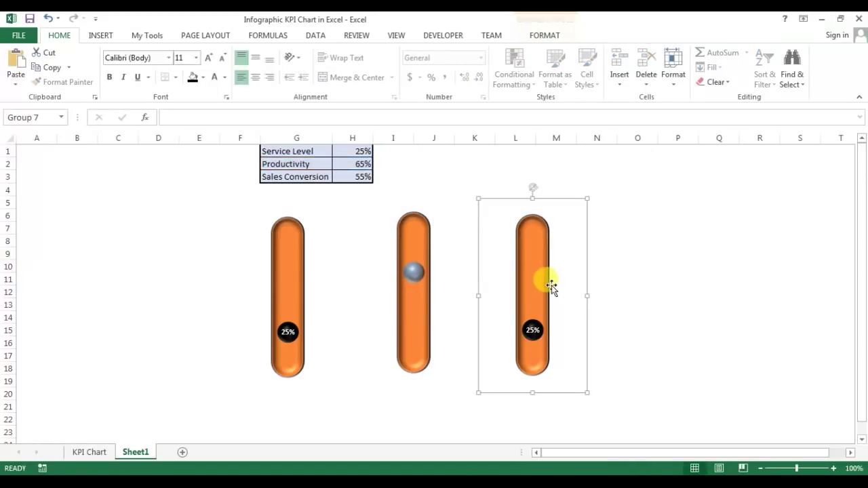
click(539, 278)
right_click(542, 274)
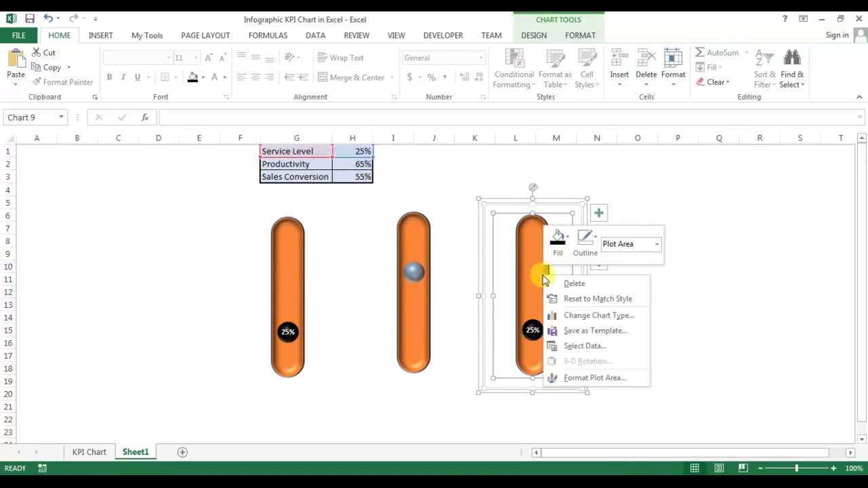
click(604, 344)
click(511, 303)
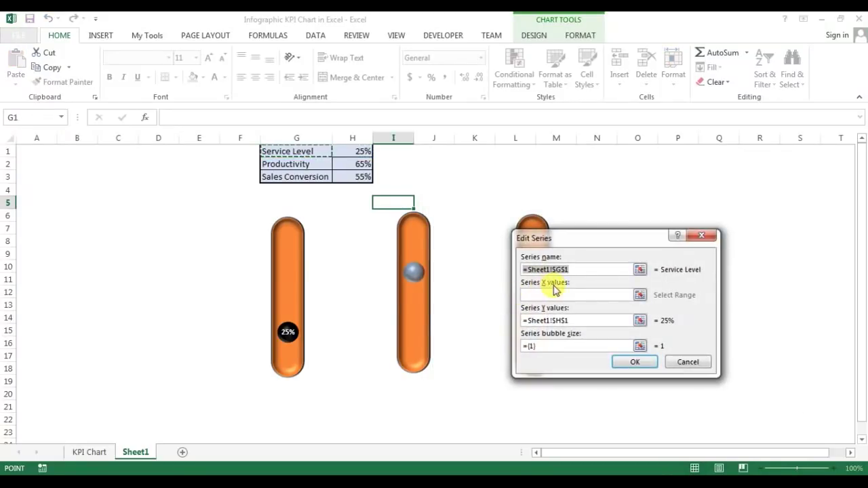
click(313, 175)
Replace the third chart's series Y values with cell H3 and apply the data source change
click(574, 317)
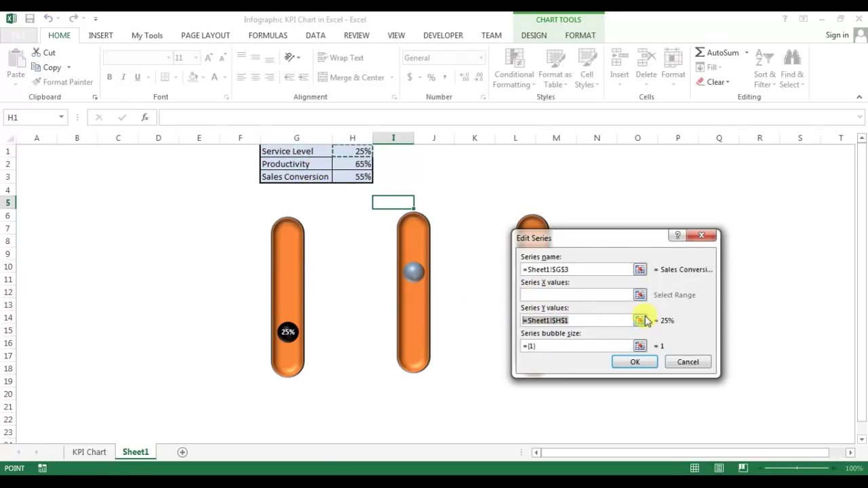
text(=)
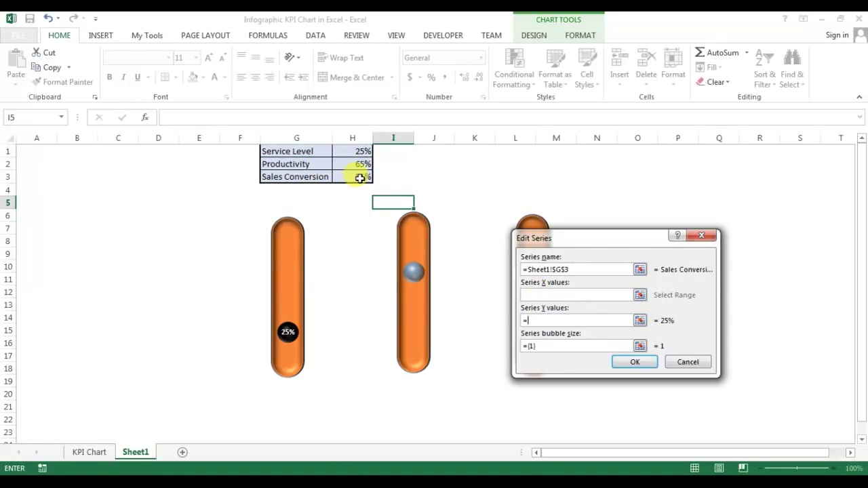
click(634, 364)
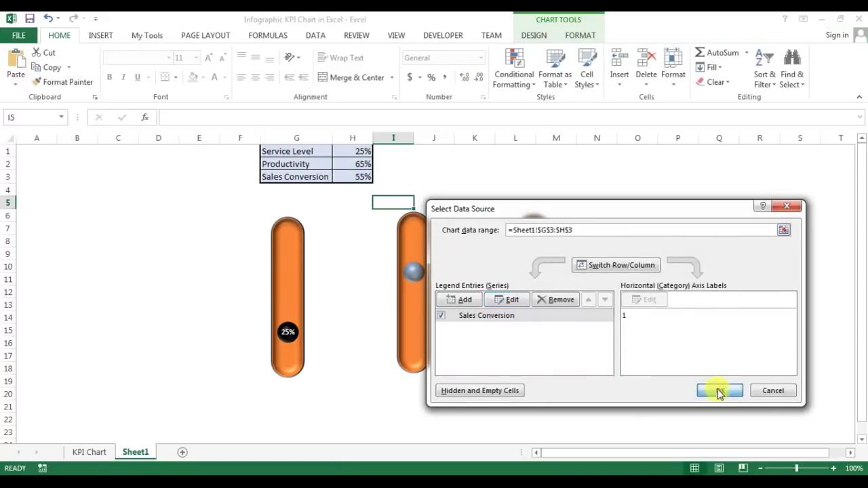
click(717, 392)
click(672, 365)
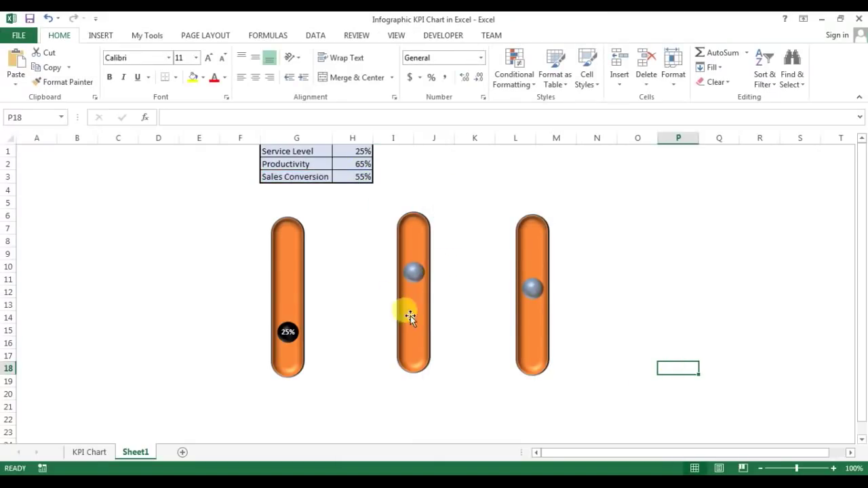
Select the bubble in the middle Productivity chart and fill it with solid black
click(417, 277)
click(417, 277)
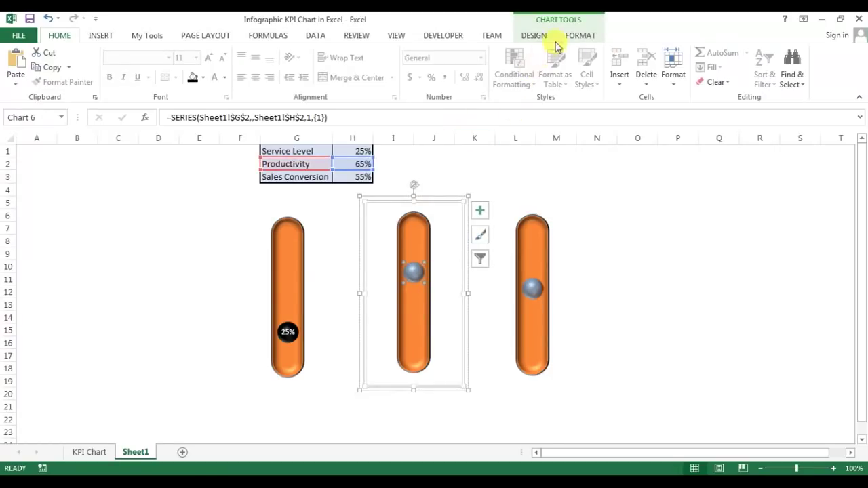
click(424, 280)
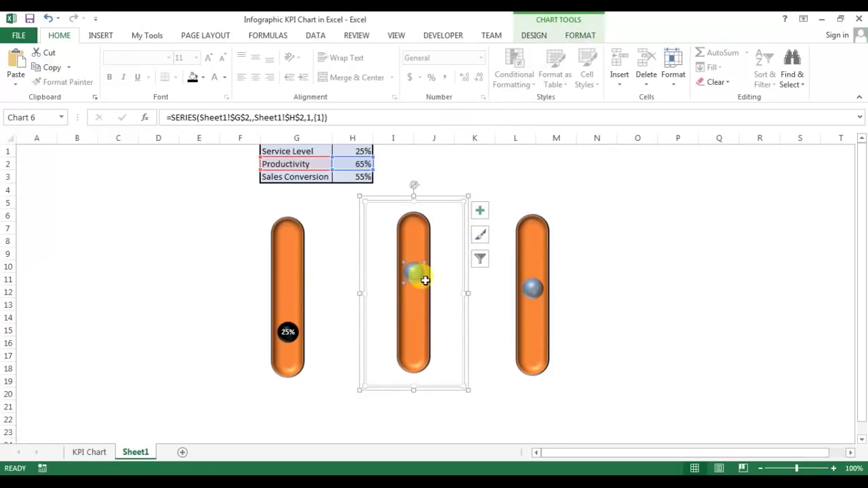
double_click(415, 277)
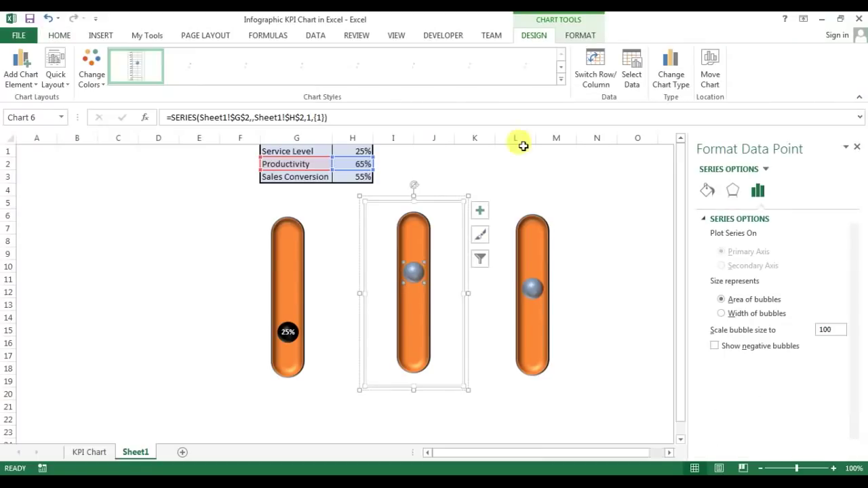
click(582, 37)
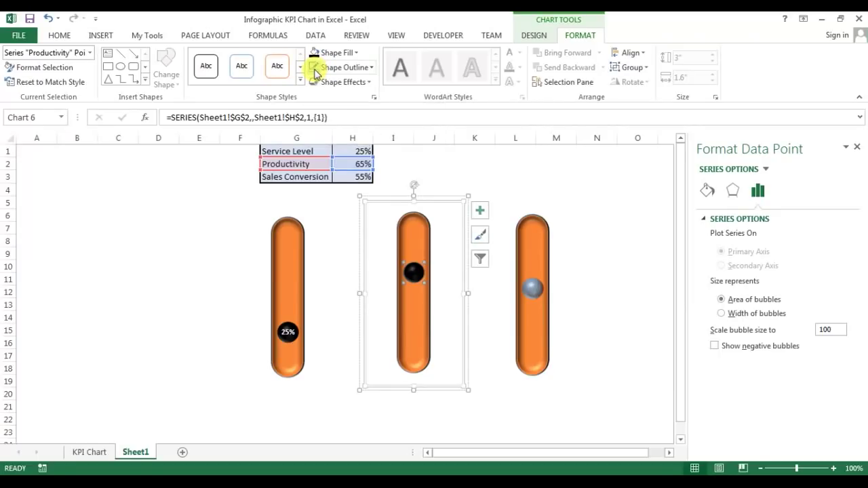
Select the Sales Conversion bubble in the third chart and apply the same black fill
click(533, 291)
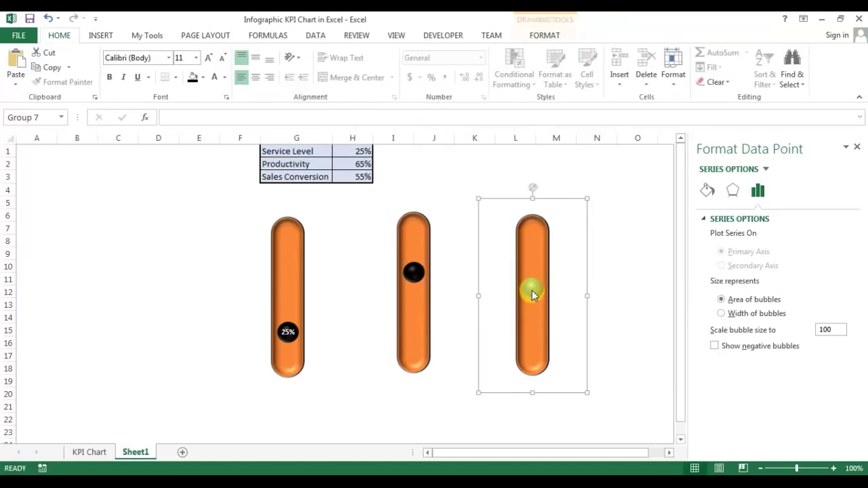
click(533, 292)
click(533, 292)
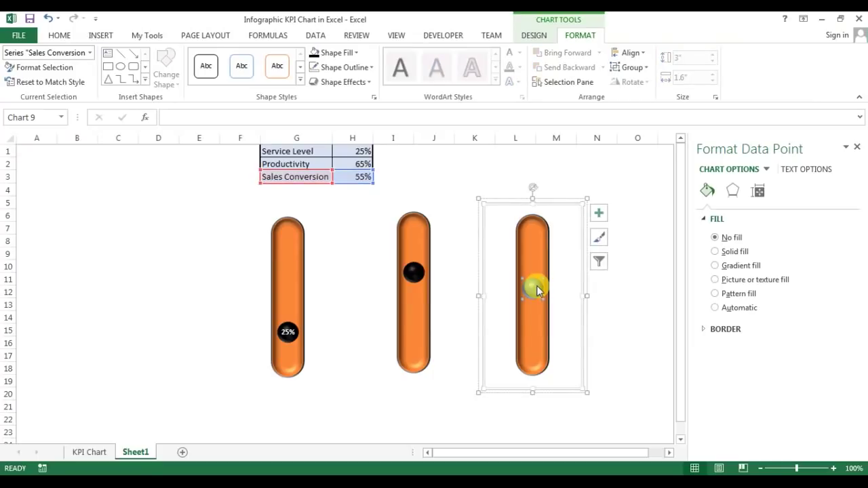
click(313, 53)
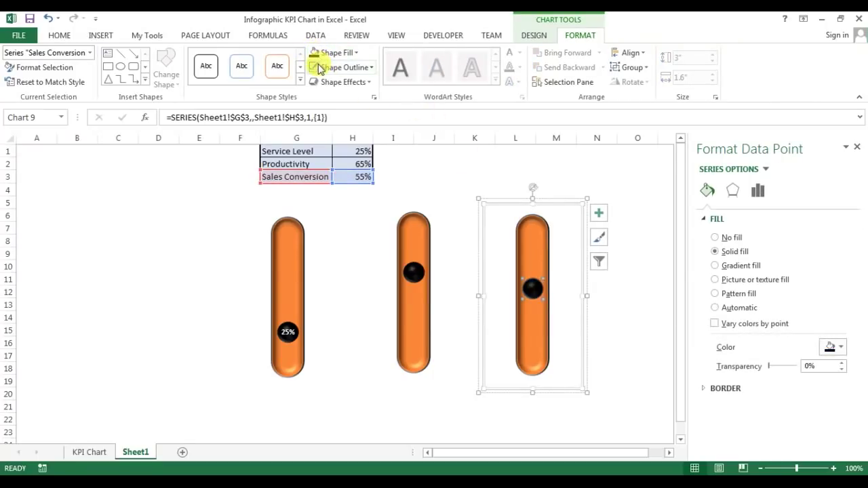
Add a data label to the Productivity bubble in the middle chart
click(415, 273)
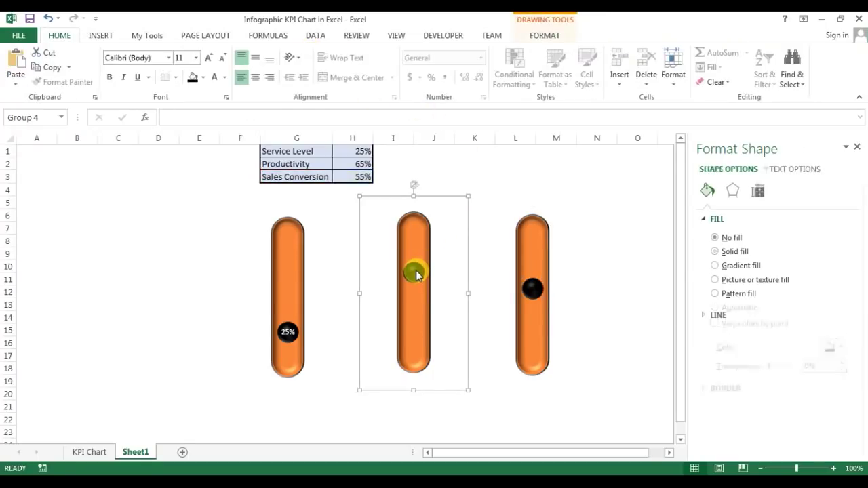
click(417, 274)
right_click(418, 274)
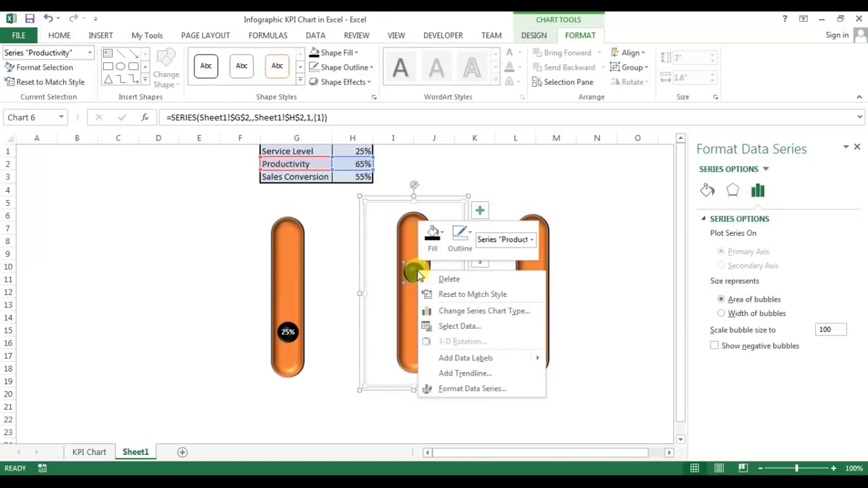
mouse_move(486, 361)
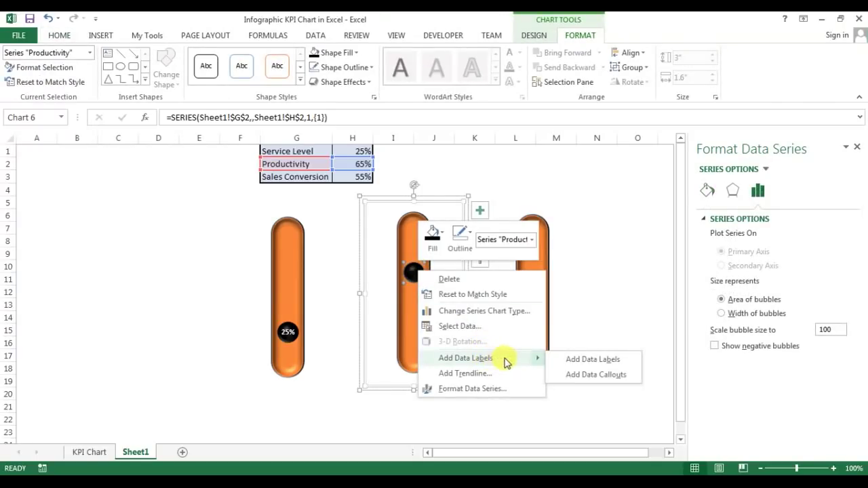
click(591, 359)
Set the Productivity data label's position to Center and format its text bold and white
click(434, 273)
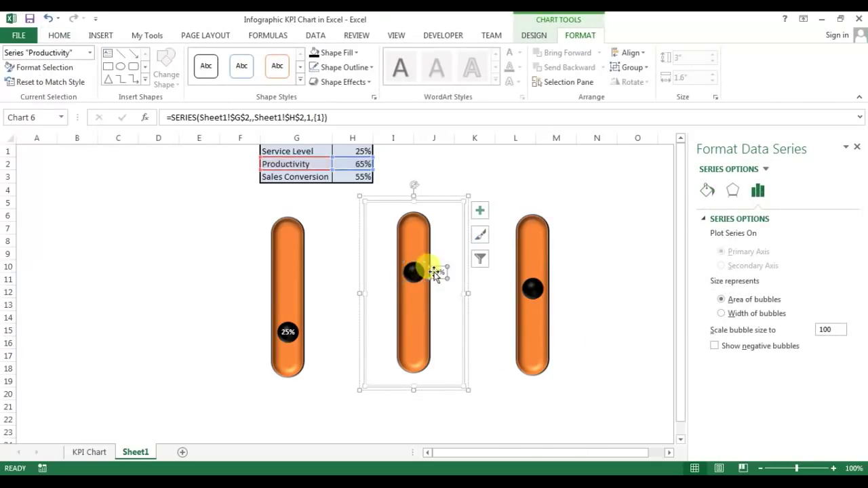
right_click(441, 275)
click(494, 413)
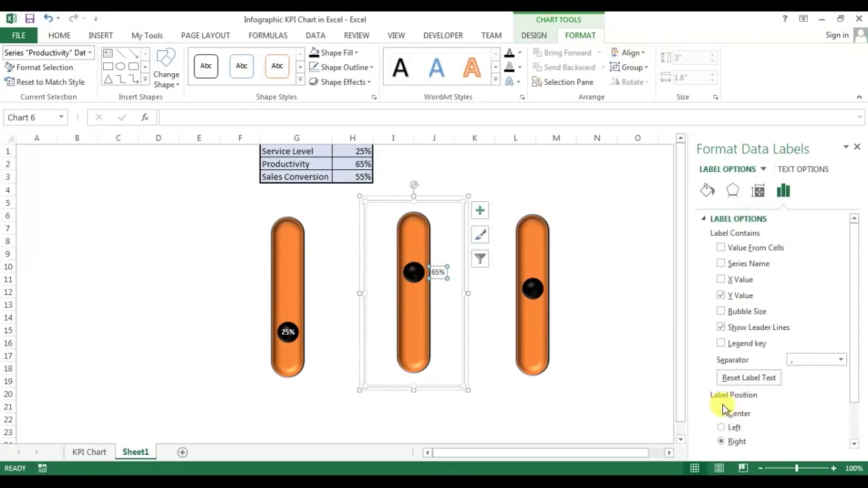
click(721, 413)
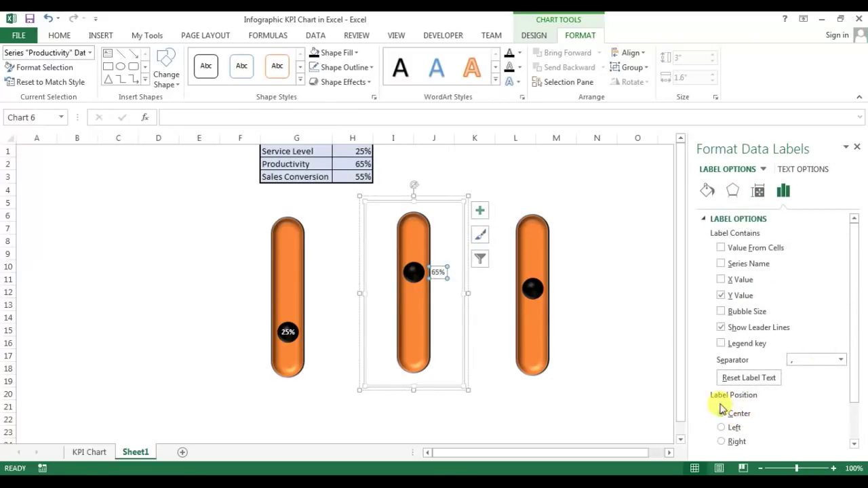
click(54, 36)
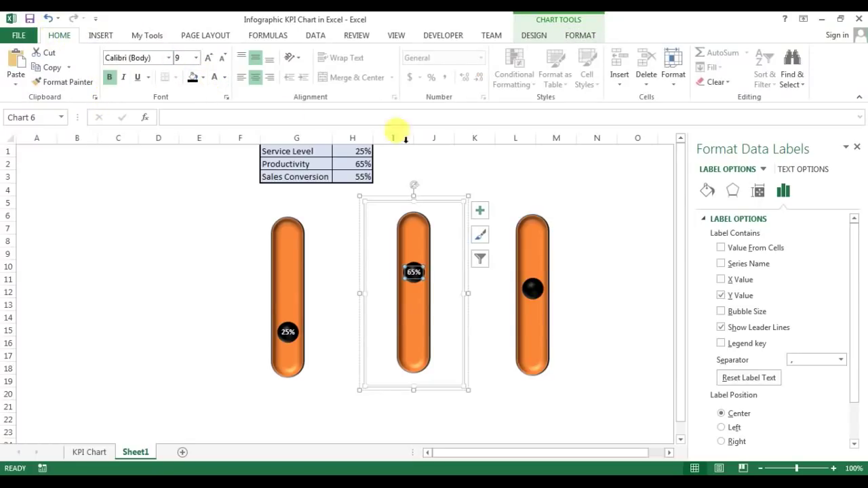
Add a data label to the Sales Conversion bubble, centered on it in bold white text
click(533, 290)
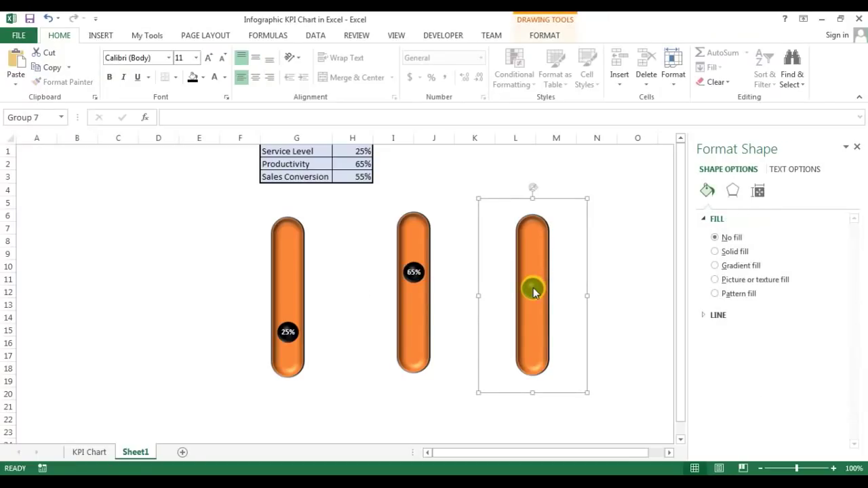
click(533, 290)
click(533, 289)
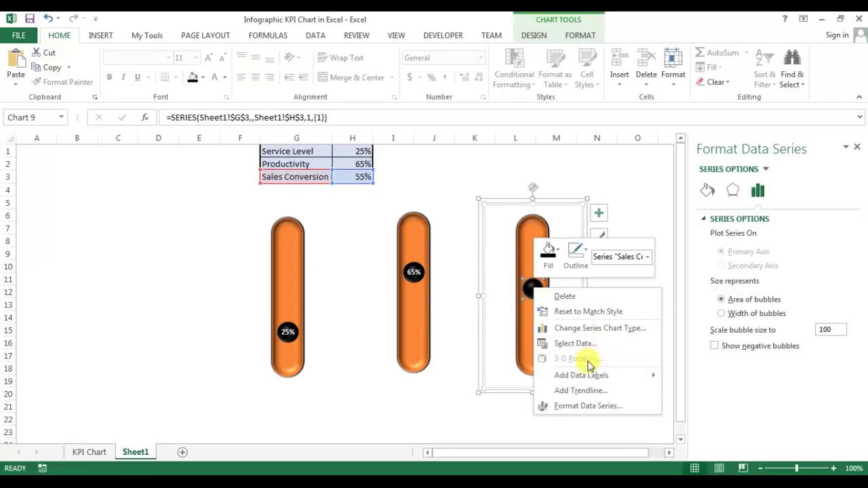
mouse_move(587, 375)
click(699, 376)
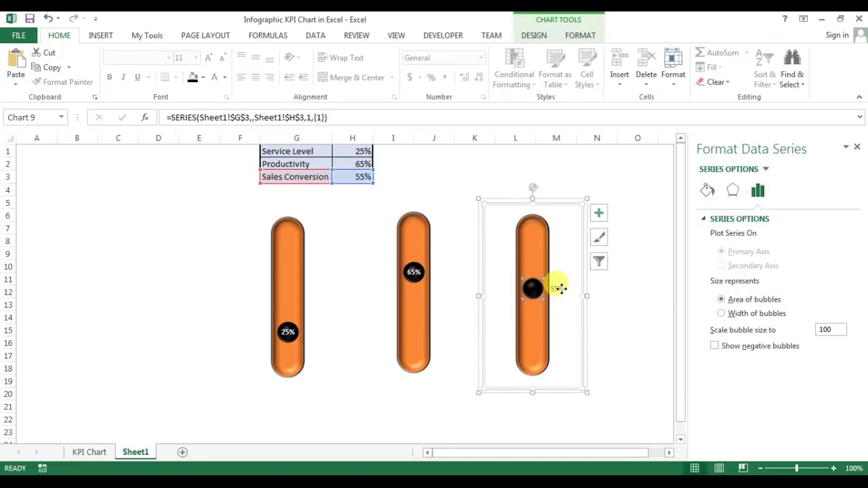
click(559, 289)
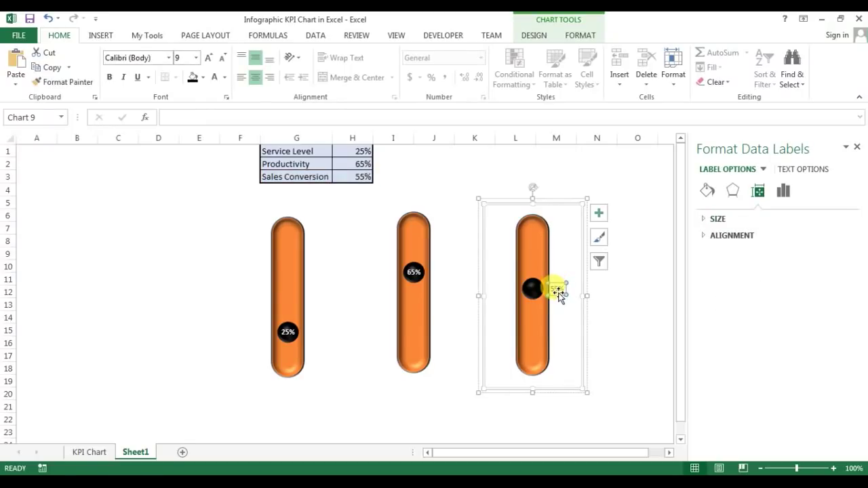
right_click(557, 292)
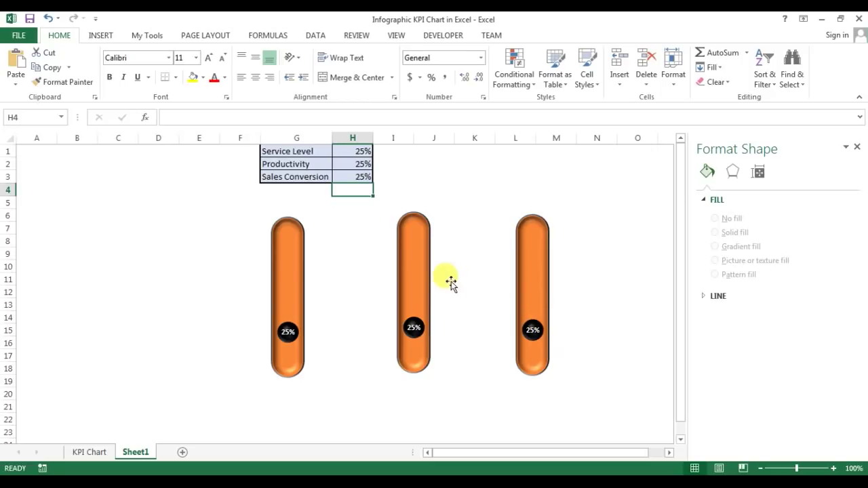
Set the Sales Conversion value in cell H3 to 100%
click(360, 174)
text(100)
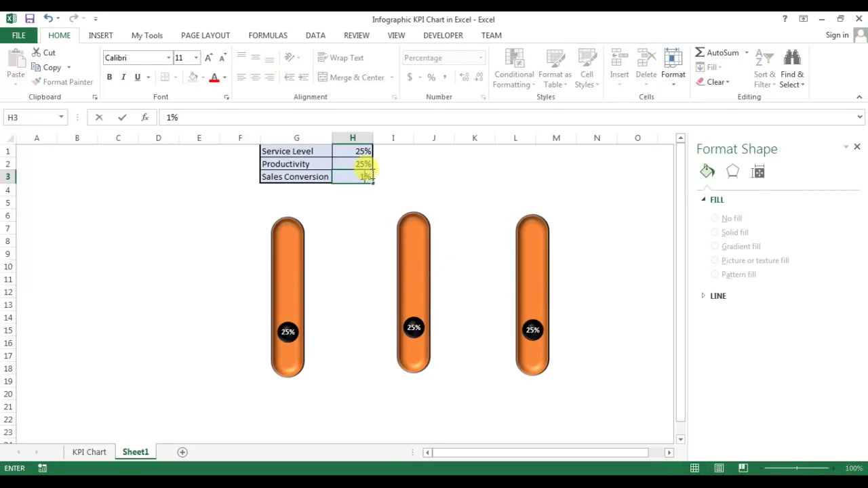
key(Return)
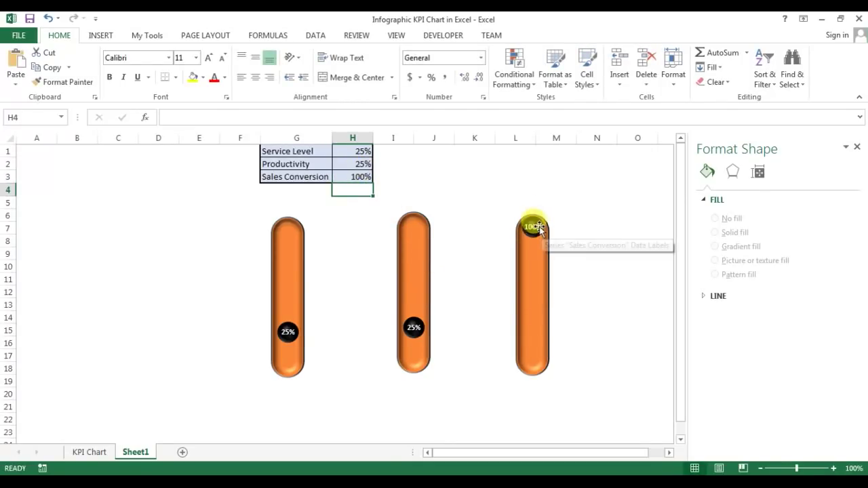
click(360, 174)
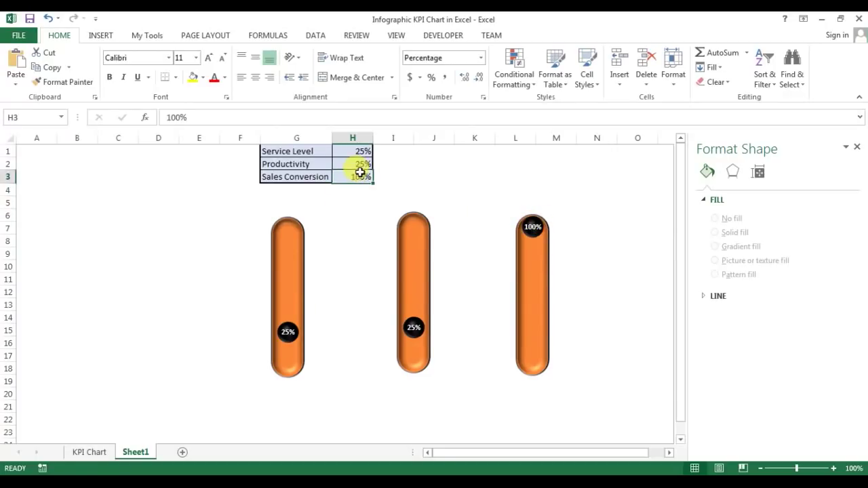
Check the capsule colours and name labels of the finished example on the KPI Chart sheet, and return to Sheet1
click(426, 243)
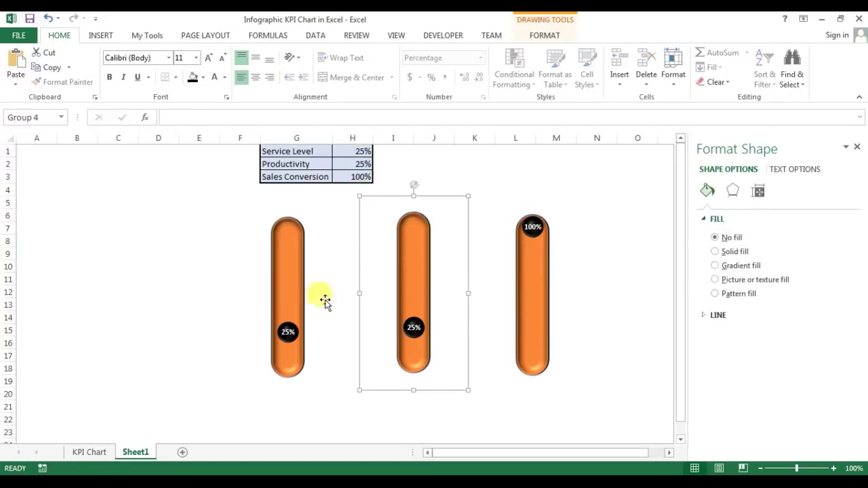
click(93, 451)
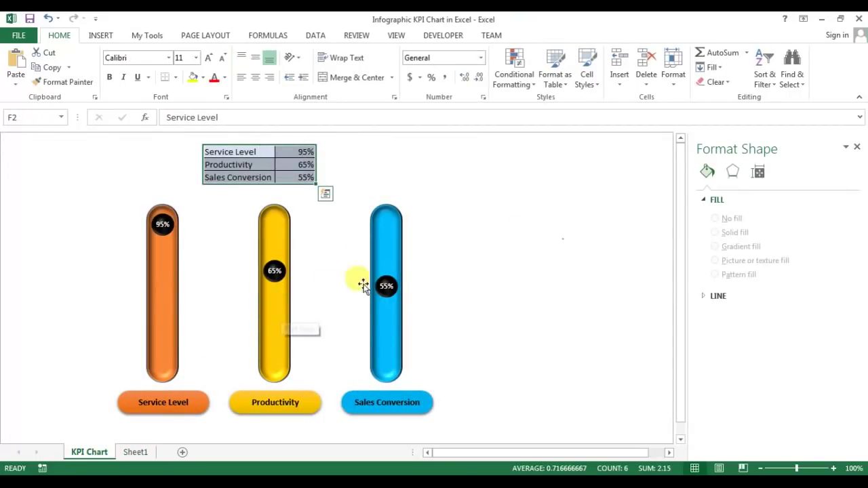
click(137, 451)
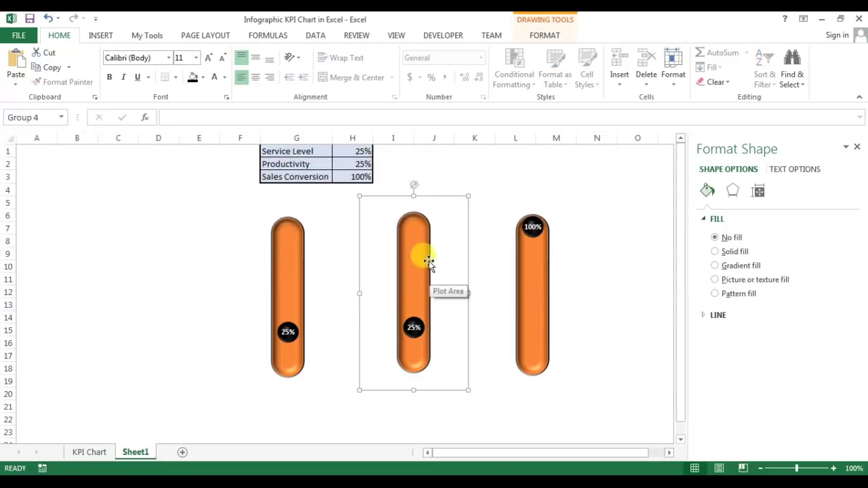
Send the Productivity bubble chart to the back, behind its capsule shape
click(420, 258)
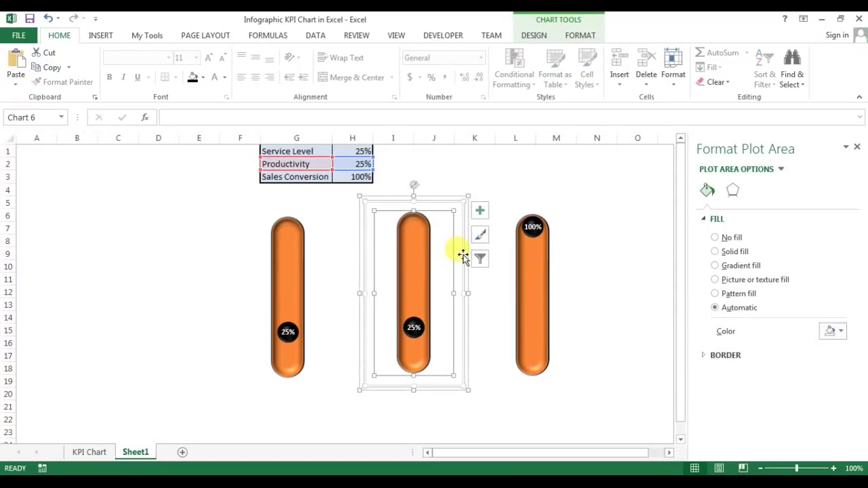
click(462, 256)
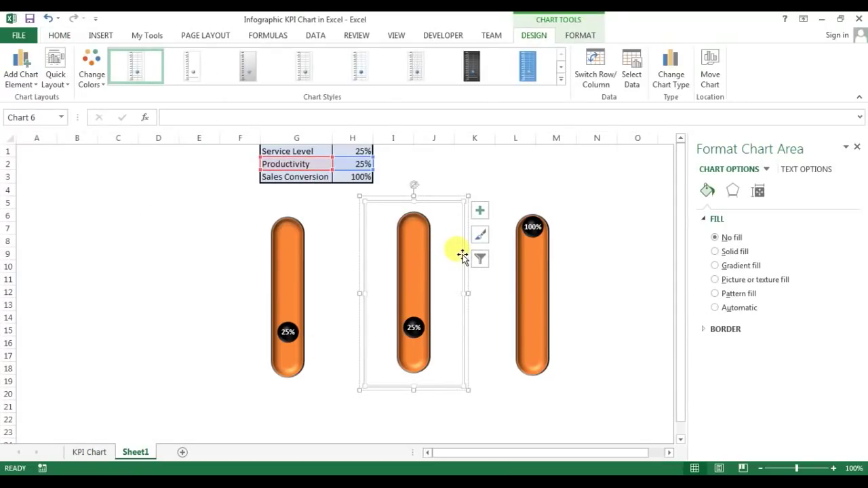
right_click(462, 257)
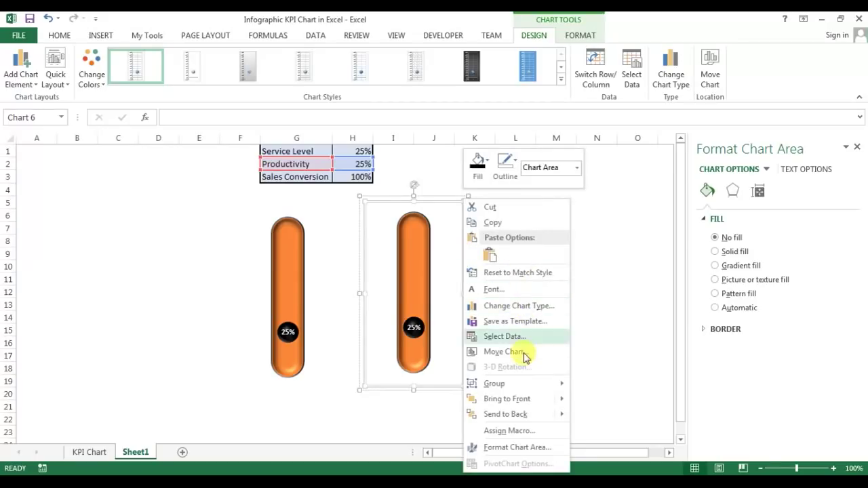
mouse_move(515, 415)
click(612, 416)
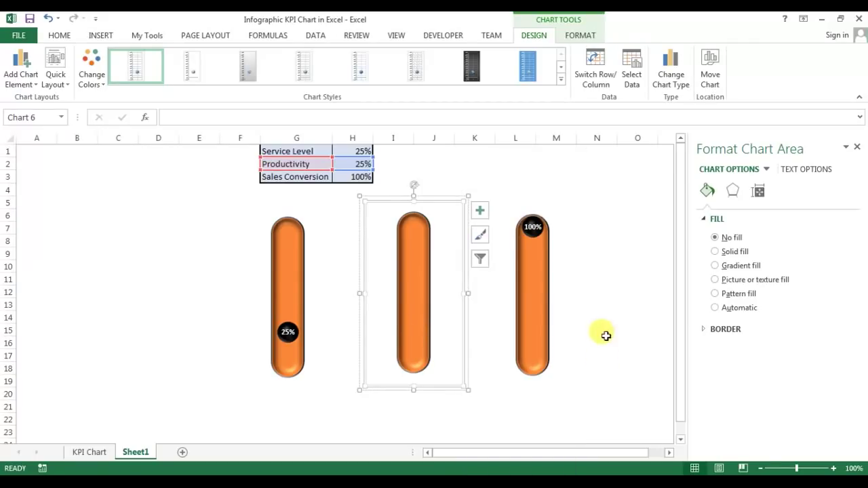
Fill the Productivity capsule with the standard Light Blue colour
click(601, 316)
click(418, 248)
click(419, 249)
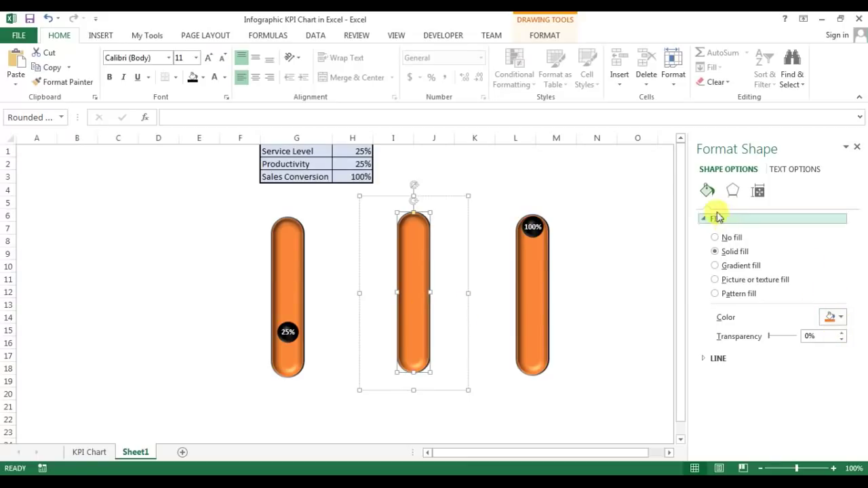
click(839, 320)
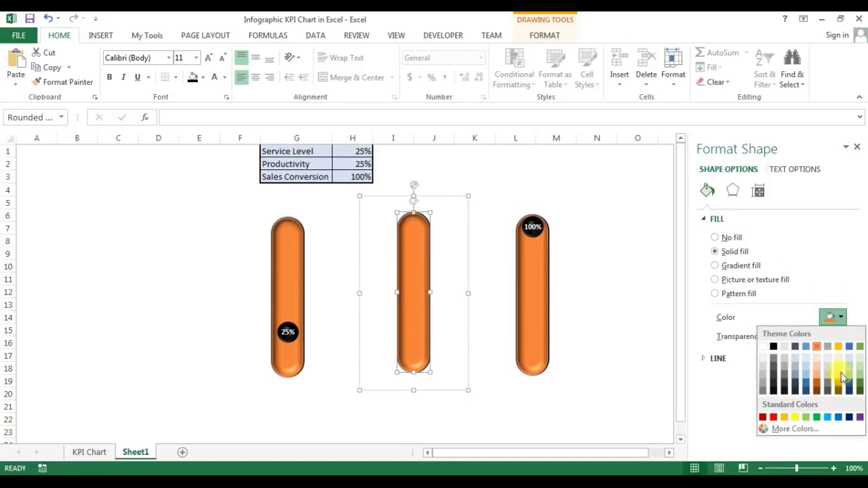
click(828, 417)
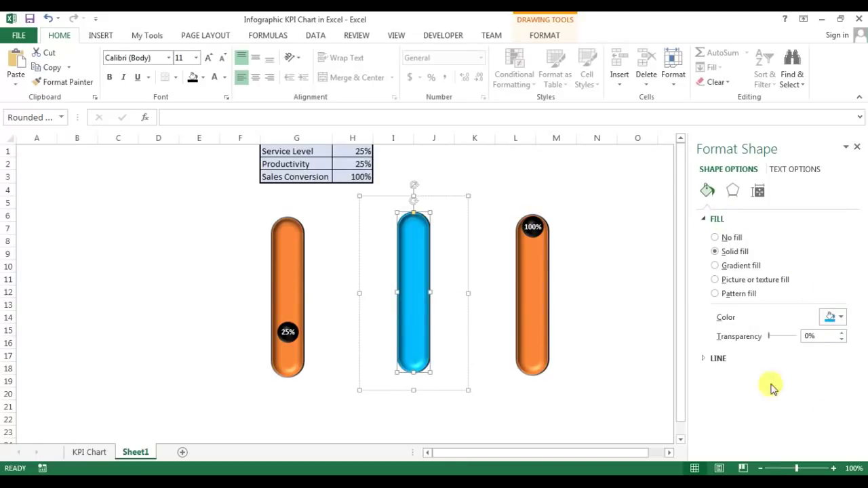
Send the Sales Conversion bubble chart to the back, behind its capsule shape
click(541, 275)
click(539, 275)
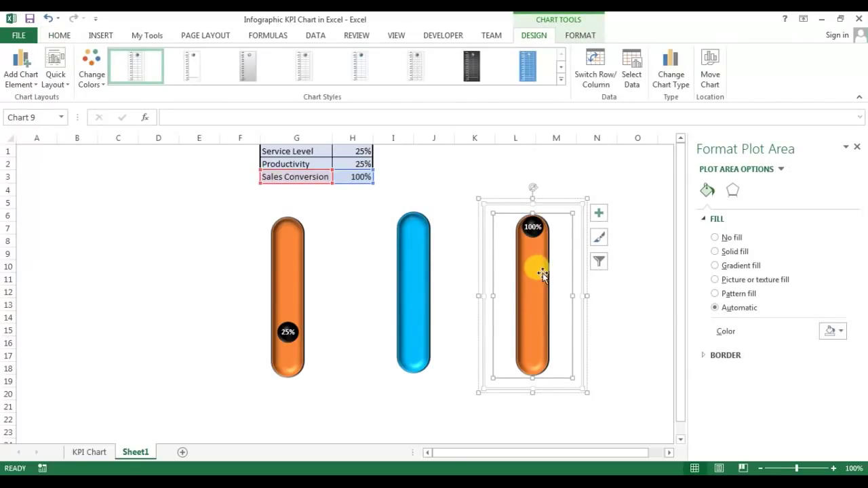
right_click(542, 274)
click(507, 387)
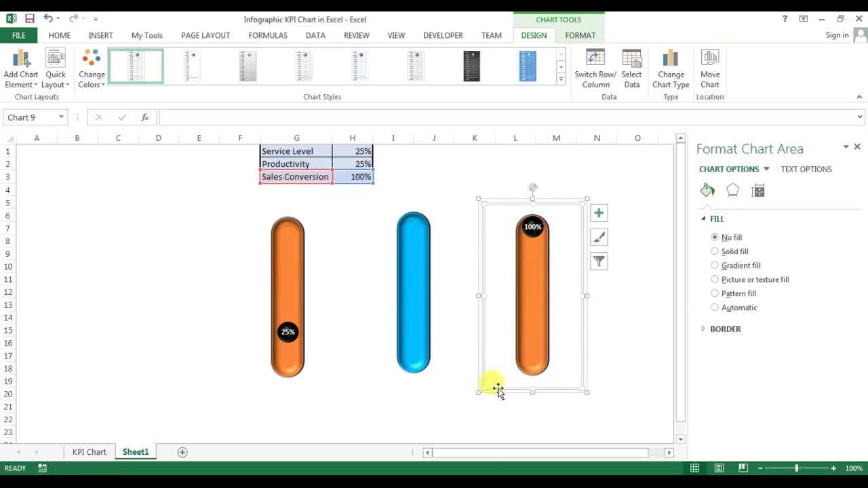
right_click(499, 390)
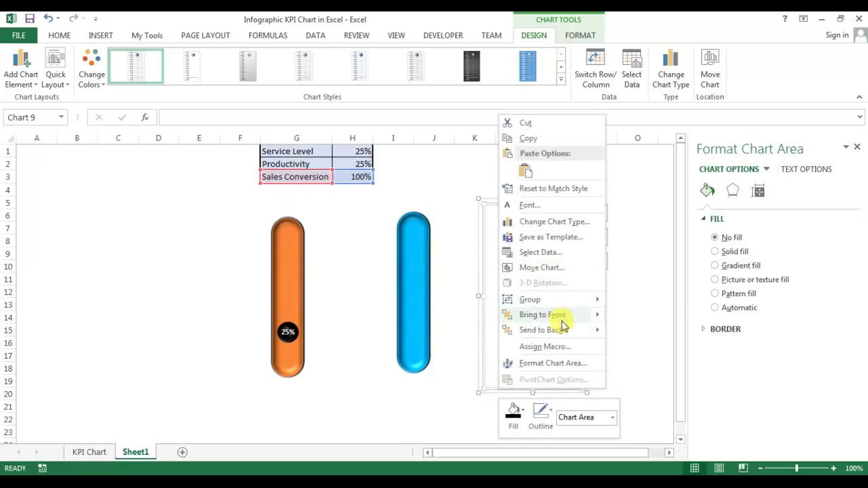
mouse_move(550, 335)
click(643, 331)
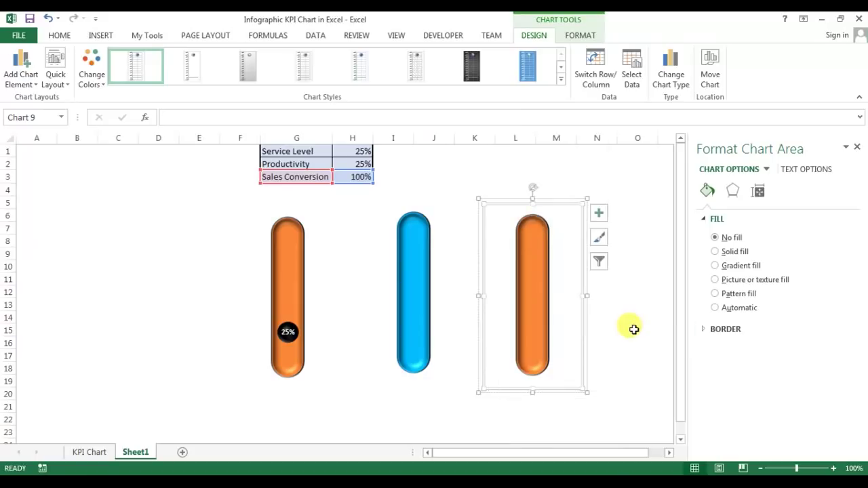
Fill the Sales Conversion capsule with the gold theme colour
click(539, 296)
click(839, 319)
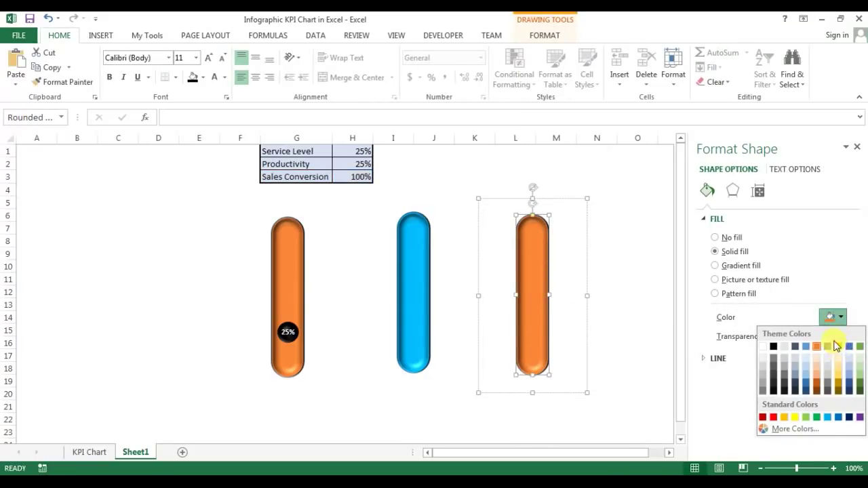
click(839, 347)
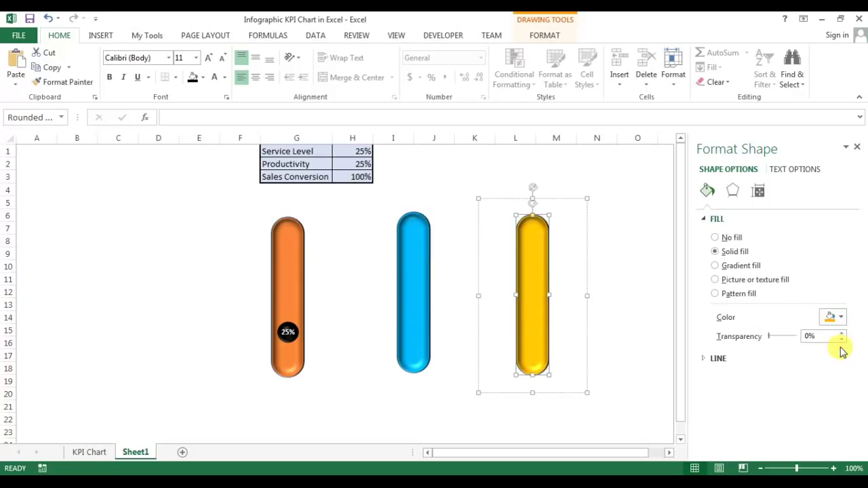
click(636, 292)
Send the gold Sales Conversion capsule to the back, behind its bubble chart
click(535, 294)
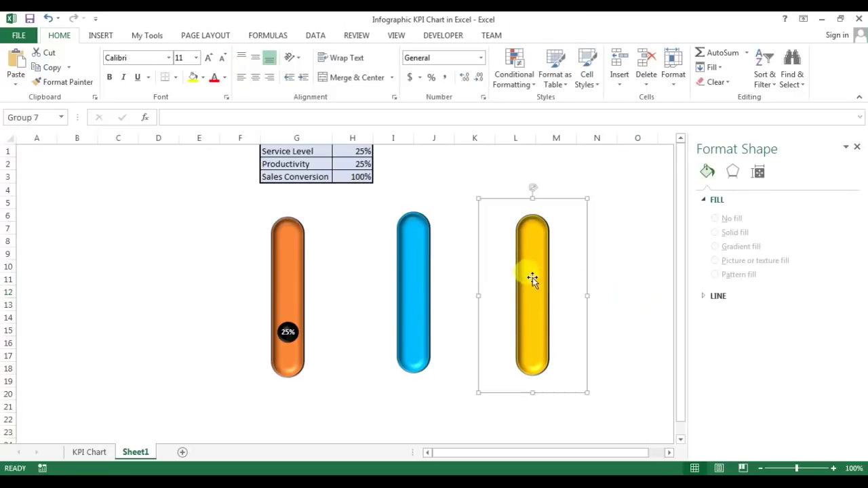
click(535, 279)
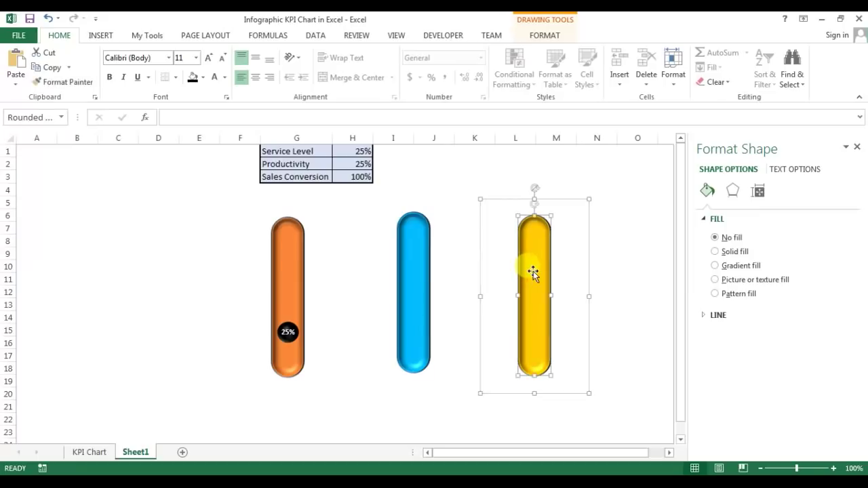
right_click(533, 271)
mouse_move(583, 181)
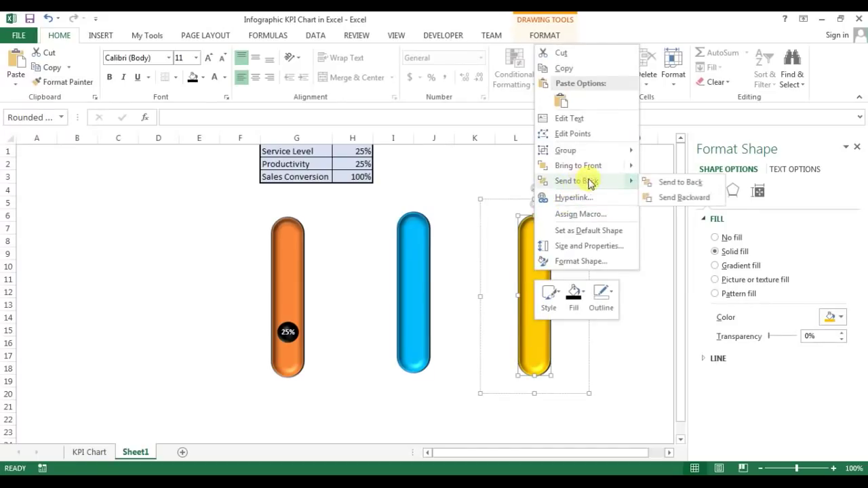
click(678, 182)
Send the blue Productivity capsule to the back, behind its bubble chart
click(424, 275)
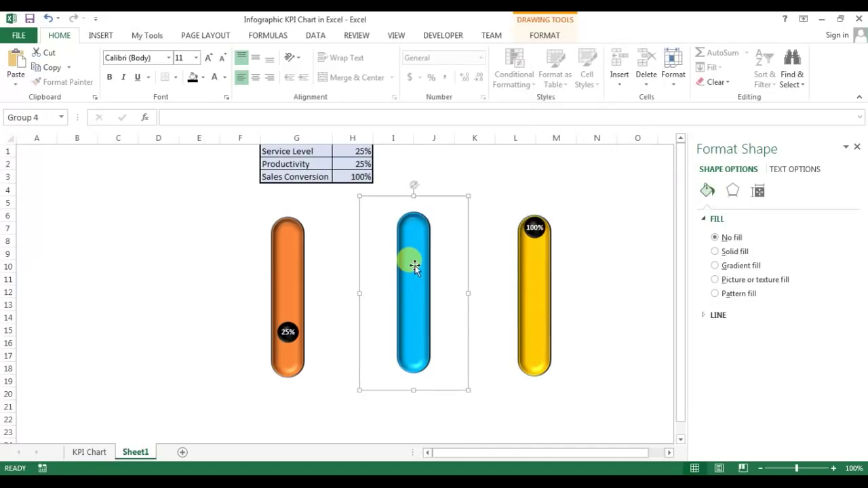
click(422, 273)
right_click(418, 271)
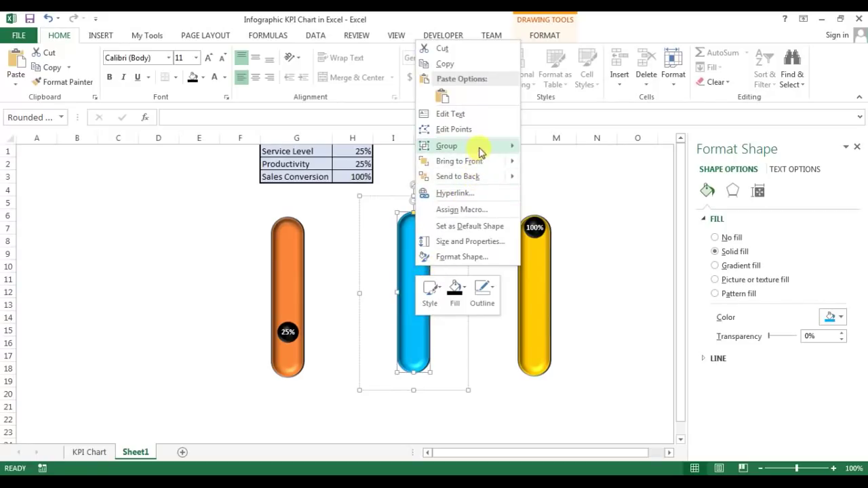
mouse_move(468, 176)
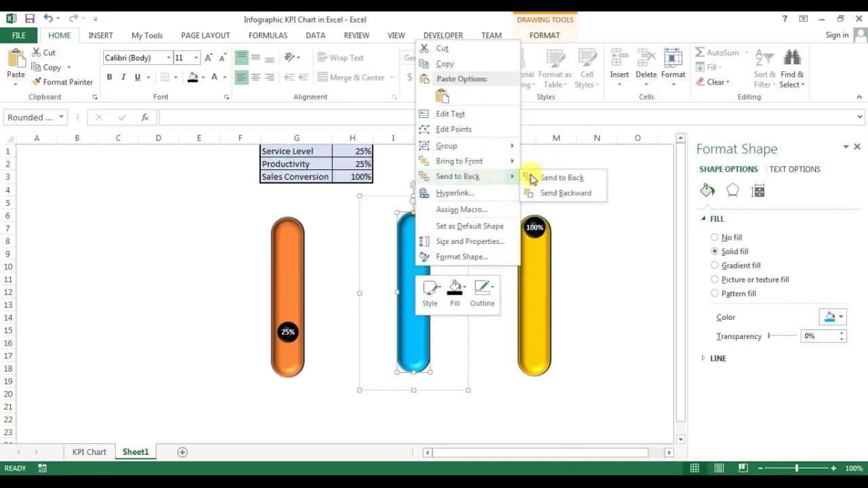
click(534, 178)
click(620, 290)
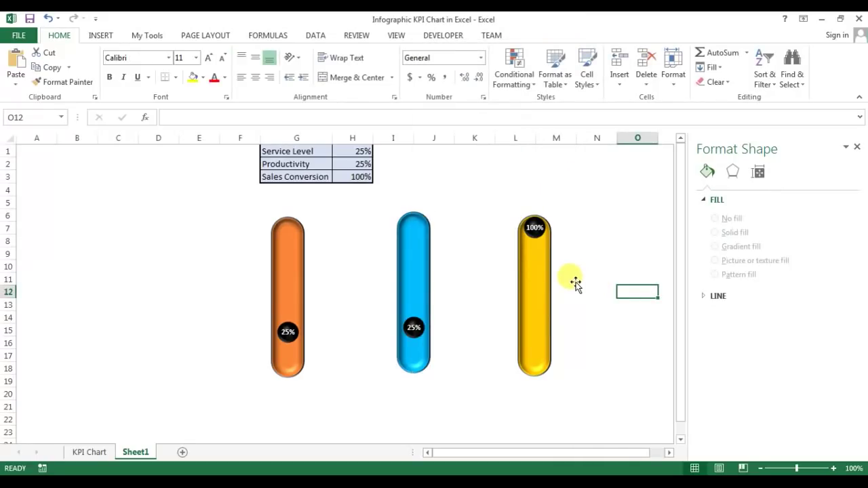
Align the three grouped KPI bars with each other using Align Middle
click(282, 275)
shift+click(417, 272)
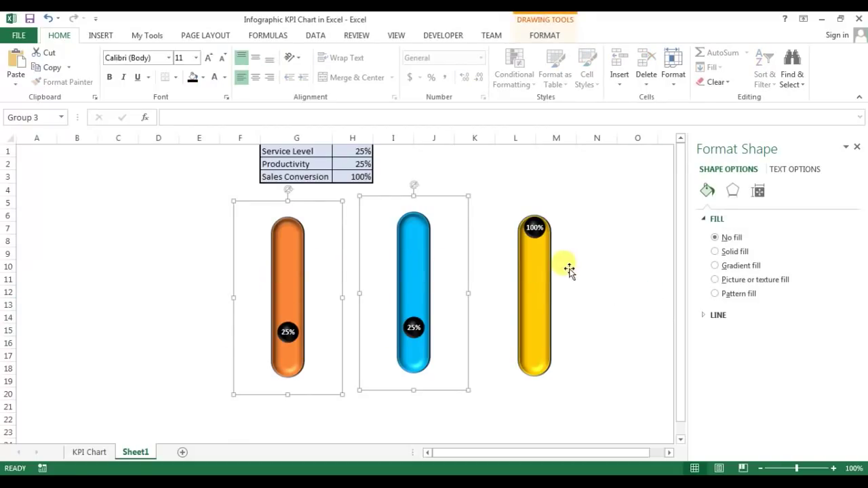
shift+click(554, 272)
click(545, 35)
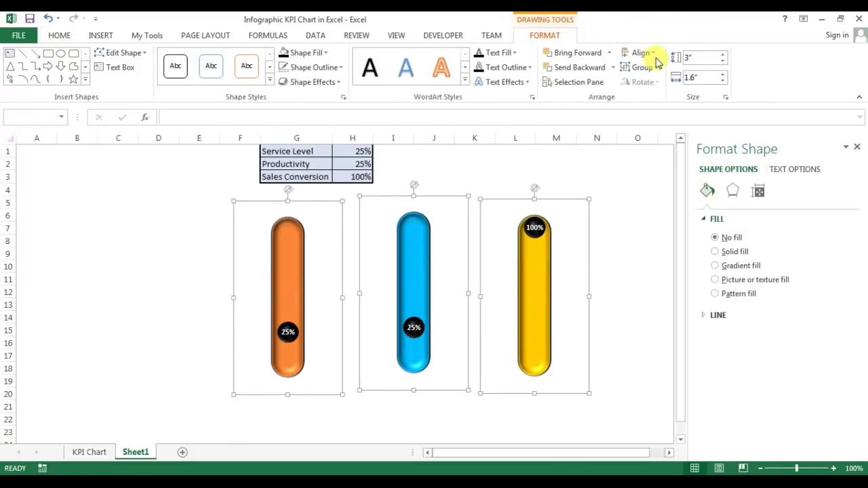
click(641, 53)
click(661, 129)
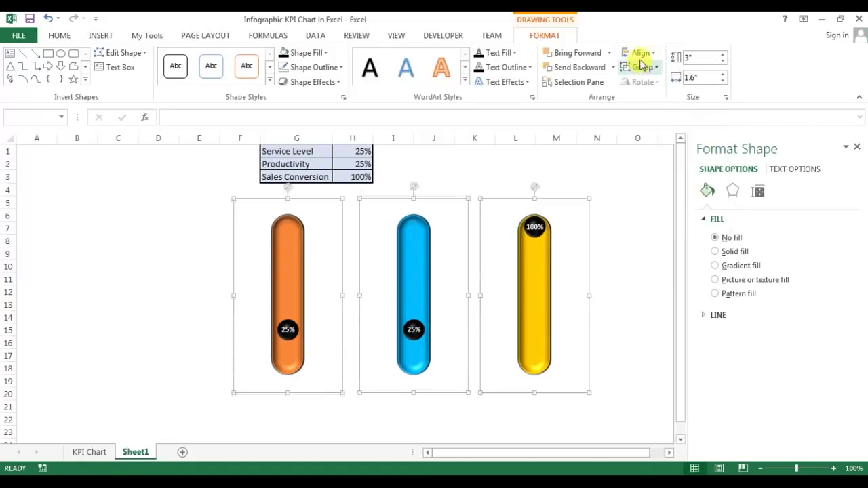
Distribute the three KPI bar groups horizontally and close the shape formatting pane
click(641, 53)
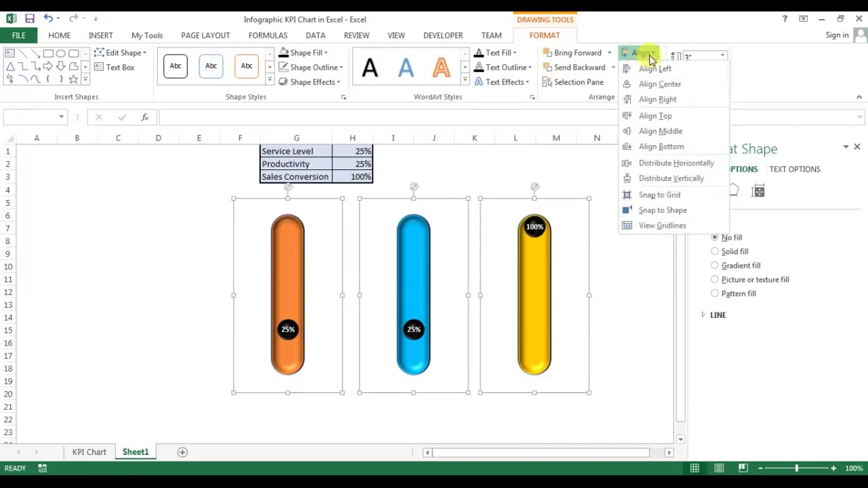
click(662, 164)
click(637, 202)
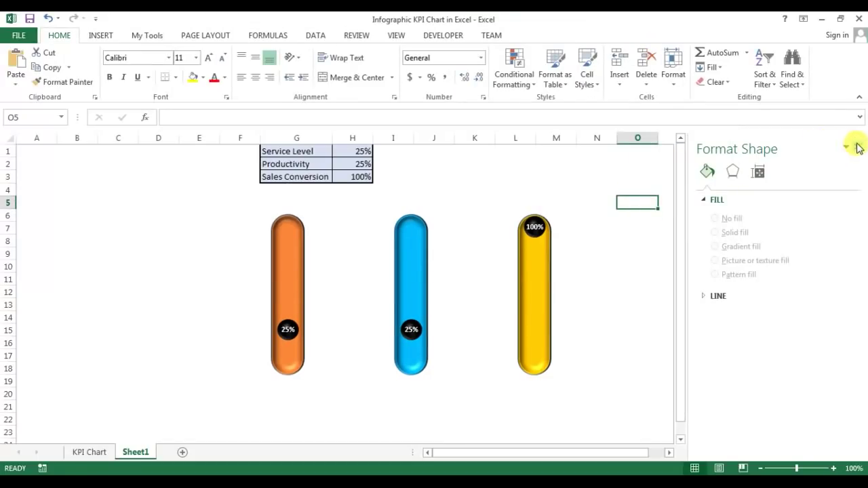
click(858, 148)
click(598, 176)
click(315, 250)
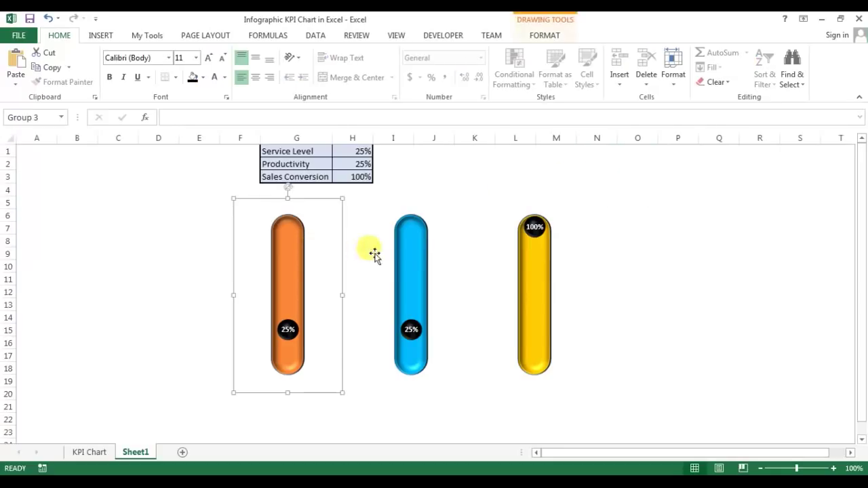
ctrl+click(400, 251)
ctrl+click(523, 255)
click(529, 258)
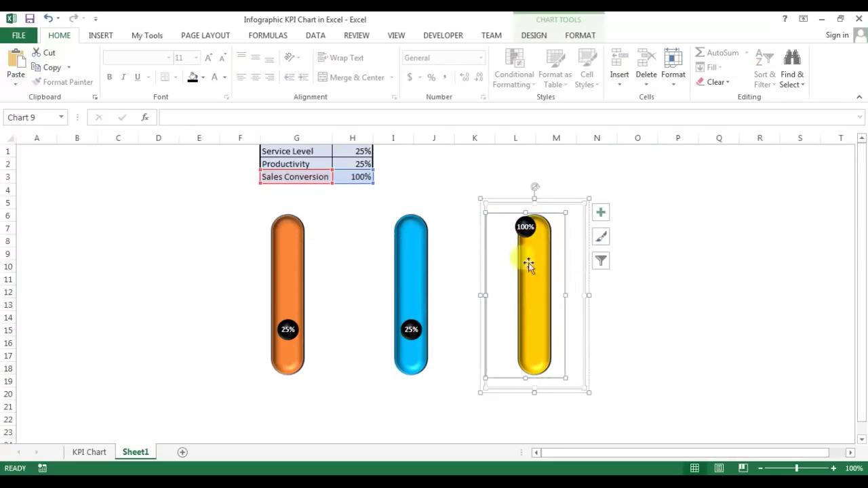
key(ctrl+z)
click(663, 275)
Move the three KPI bar groups together about two columns to the left, with the Productivity bar beneath the KPI table
click(587, 226)
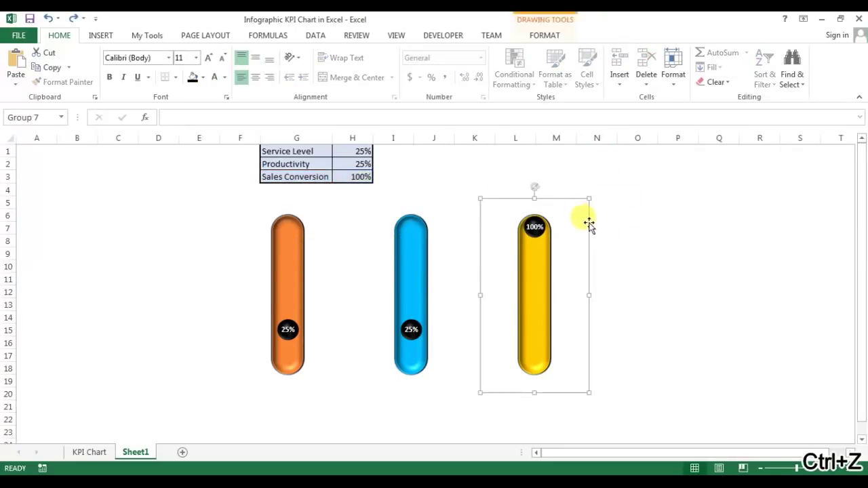
ctrl+click(438, 222)
ctrl+click(308, 223)
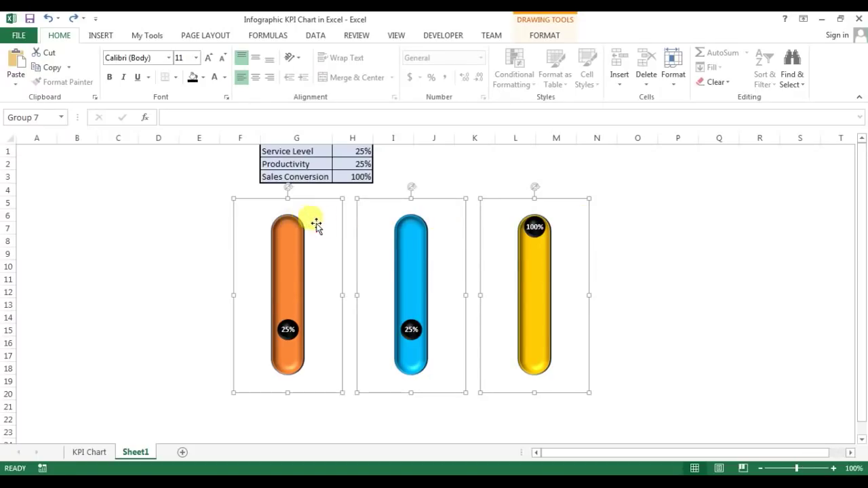
drag(341, 229, 310, 227)
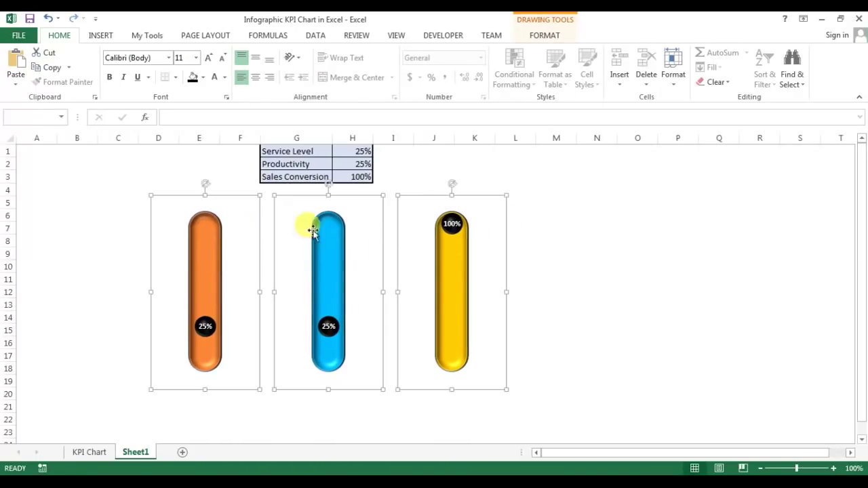
click(596, 281)
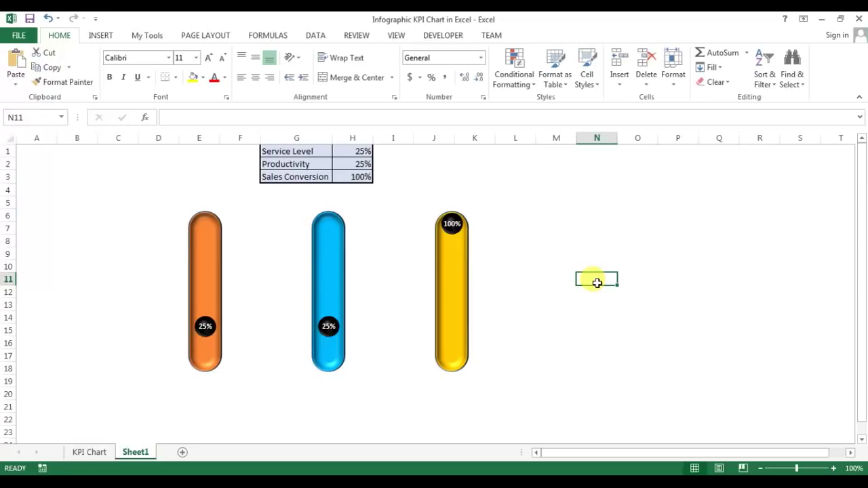